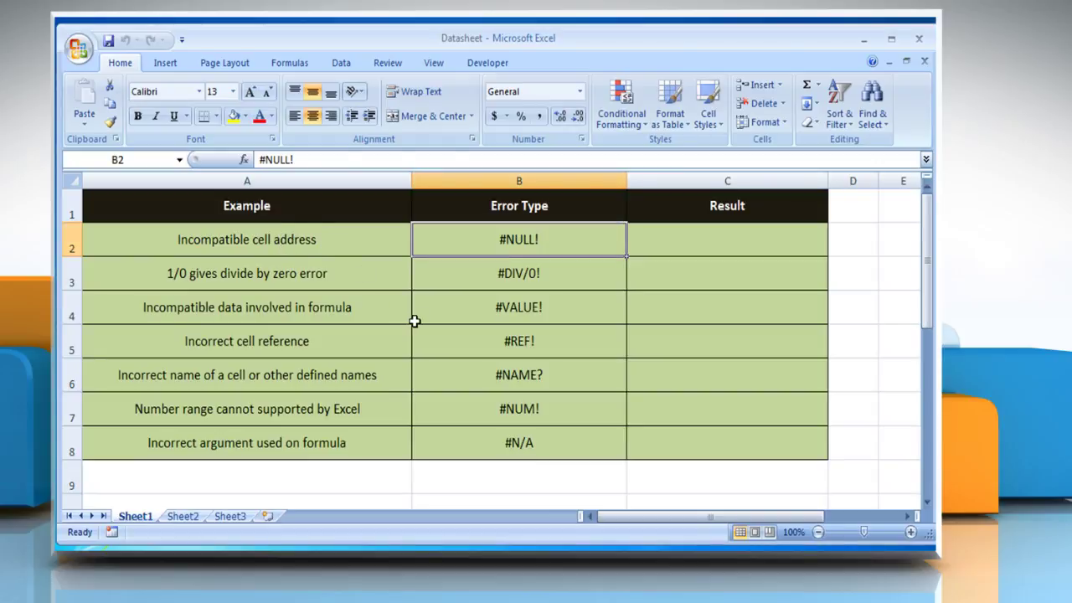
# After checking the #NULL! example, enter =ERROR.TYPE(B2) in C2 so it returns 1
pyautogui.click(347, 251)
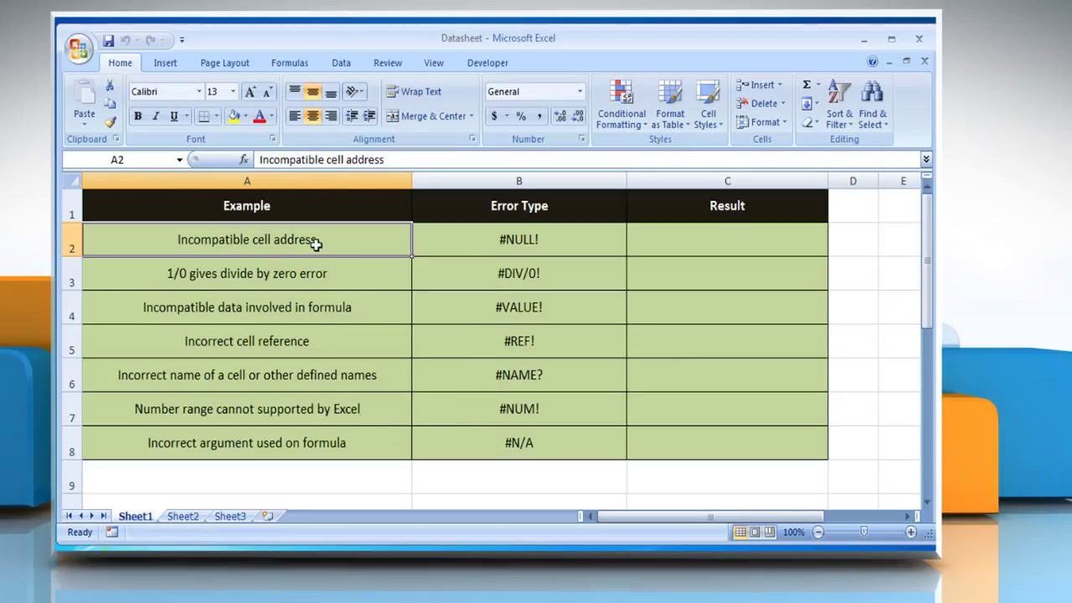
pyautogui.click(560, 243)
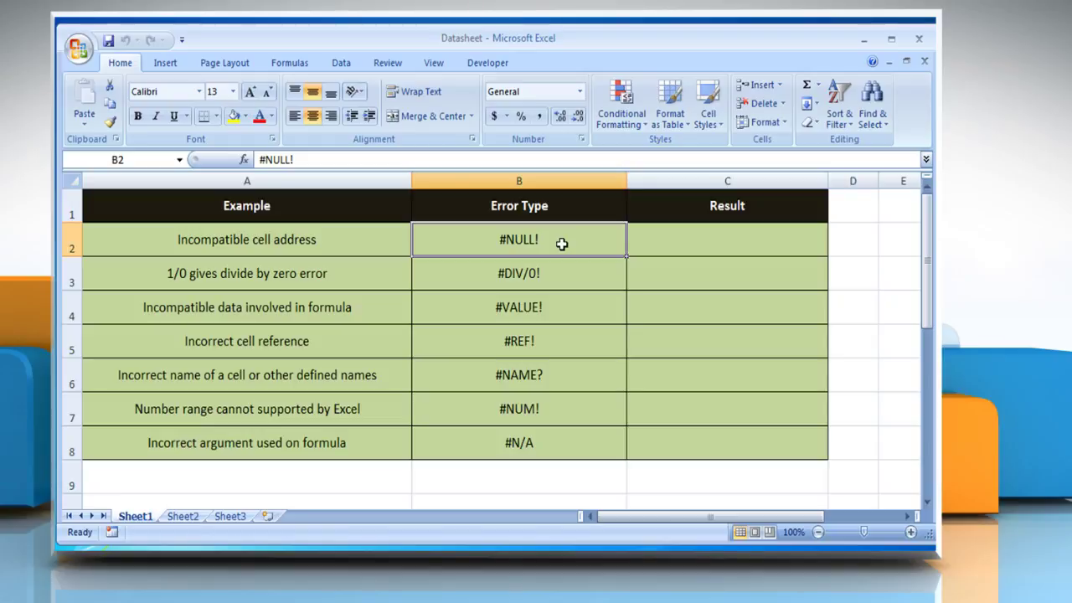
pyautogui.click(716, 240)
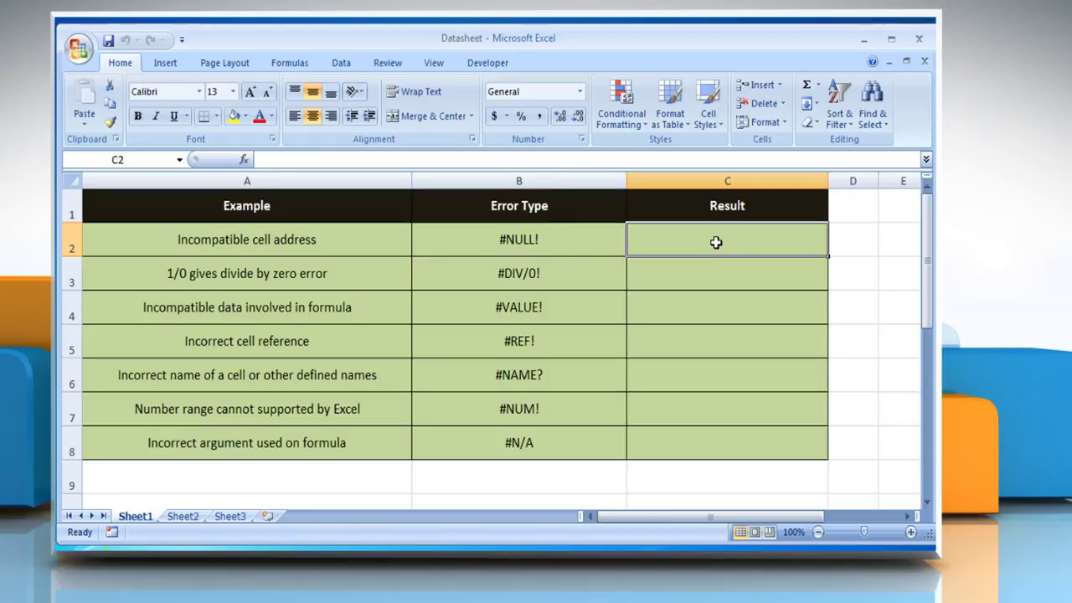
pyautogui.write('=')
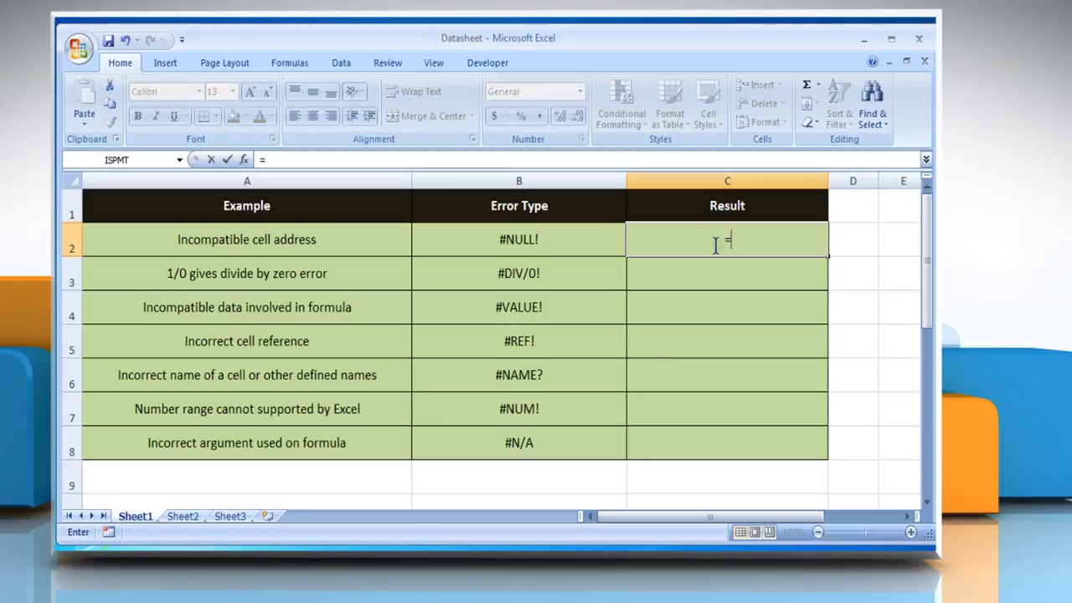
pyautogui.write('ERROR.TYPE(')
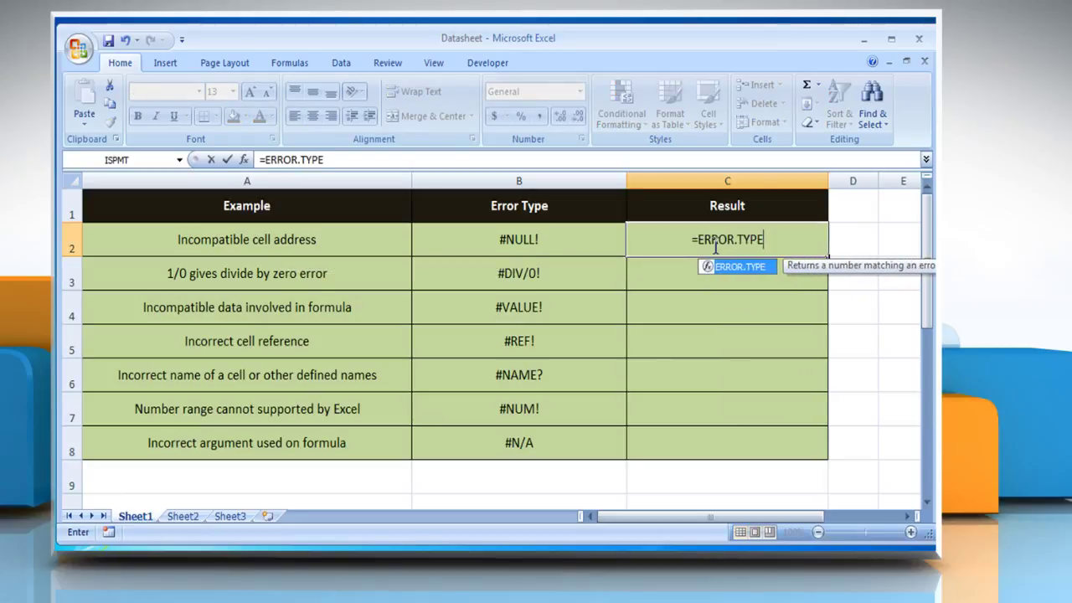
pyautogui.click(600, 251)
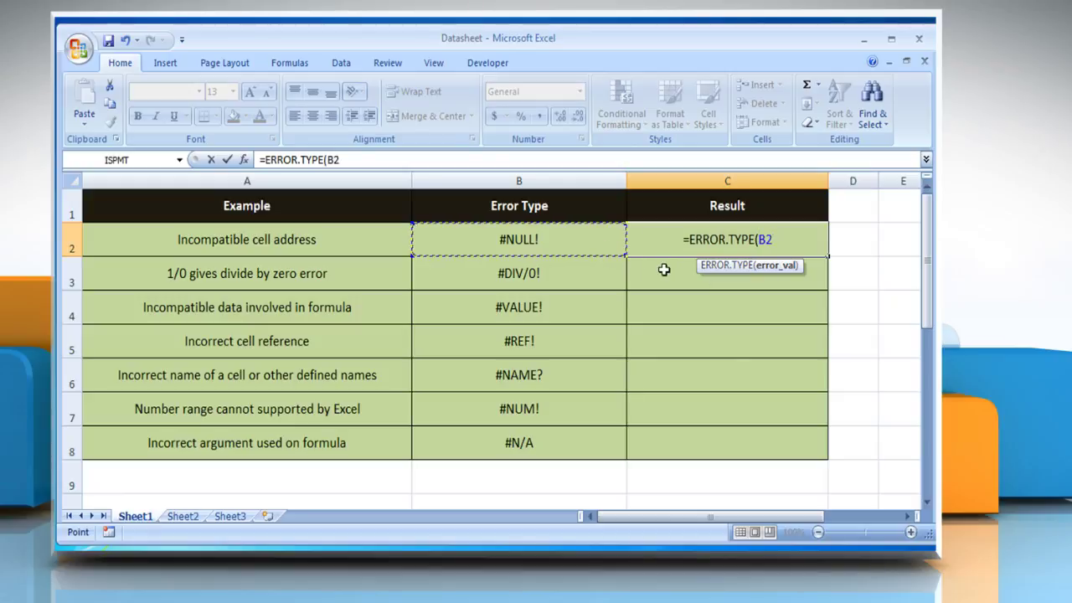
pyautogui.write(')')
pyautogui.press('Return')
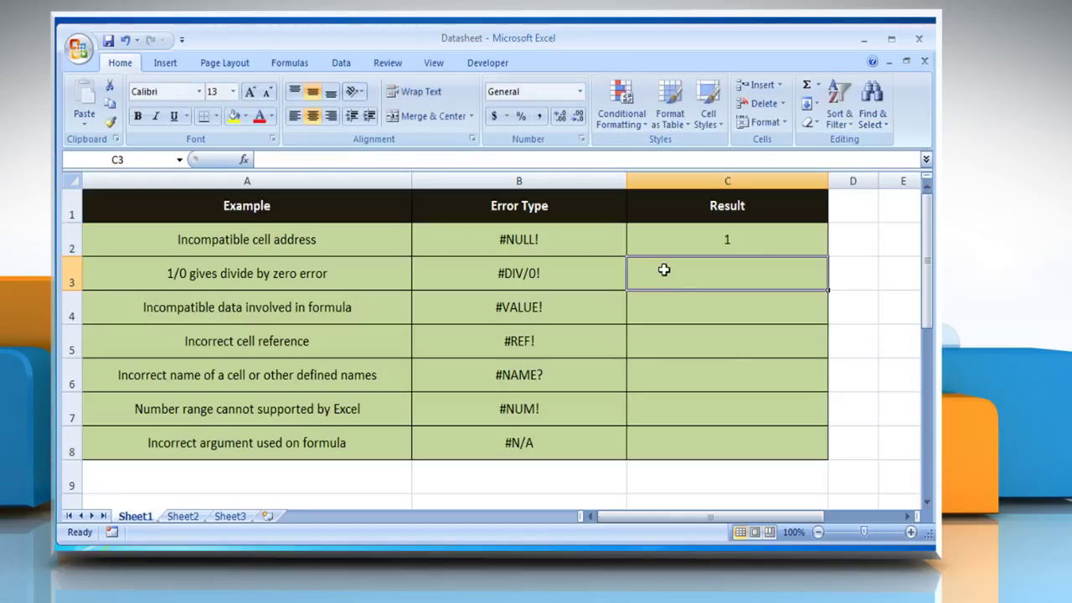
pyautogui.click(697, 247)
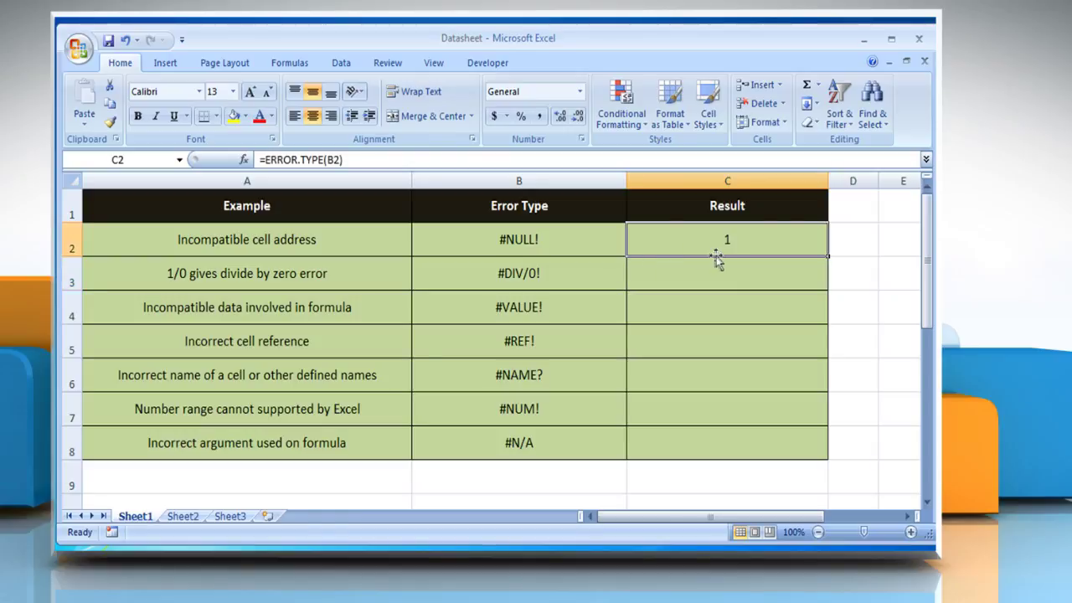
# After checking the #DIV/0! example, enter =ERROR.TYPE(B3) in C3 so it returns 2
pyautogui.click(356, 275)
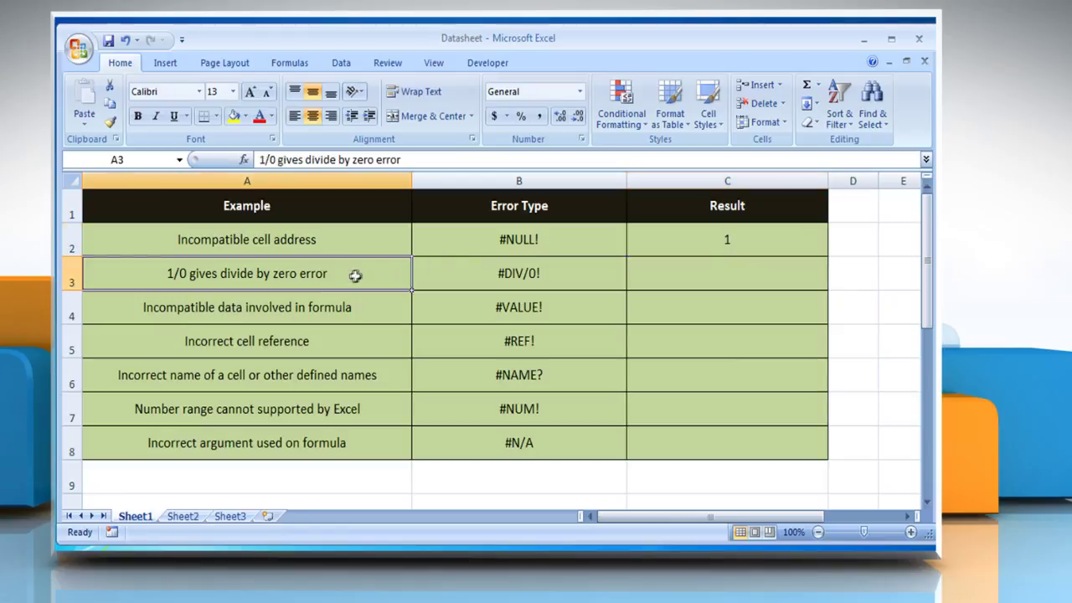
pyautogui.click(554, 281)
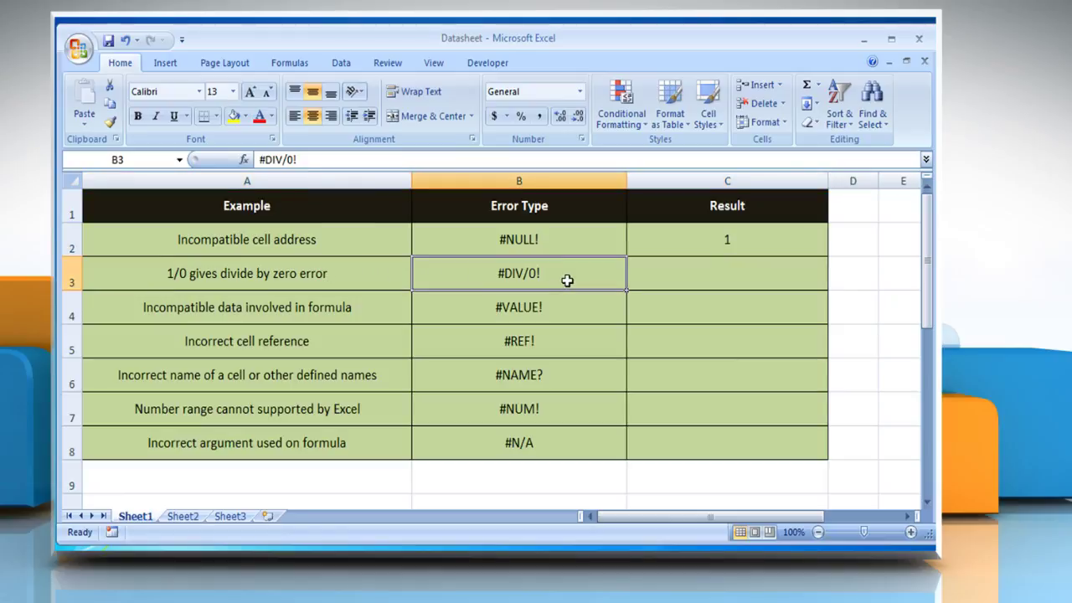
pyautogui.click(724, 281)
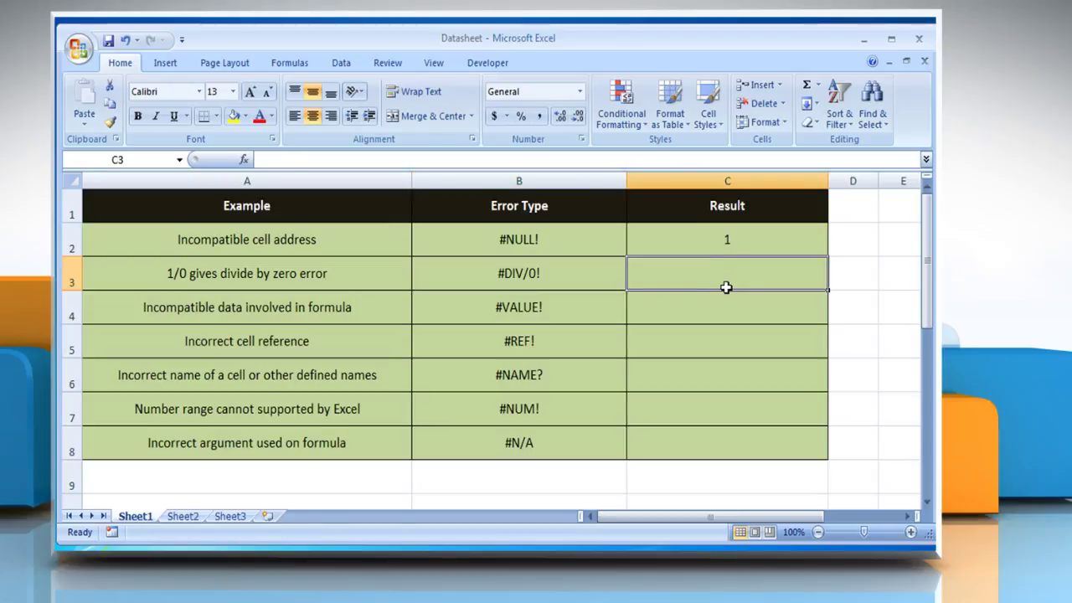
pyautogui.write('=ERROR.TYPE')
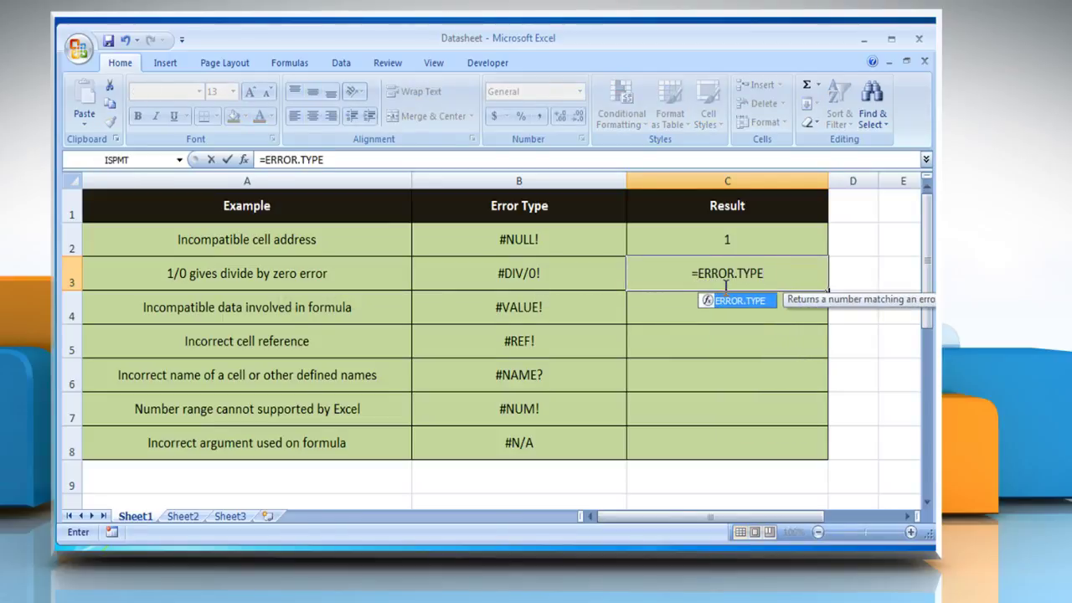
pyautogui.write('(')
pyautogui.click(585, 282)
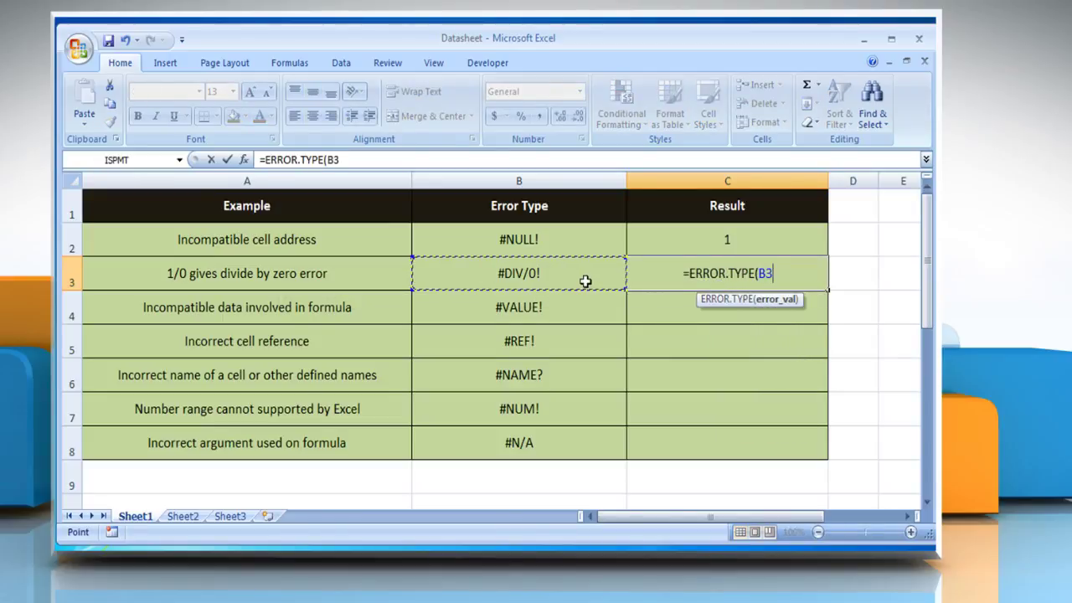
pyautogui.write(')')
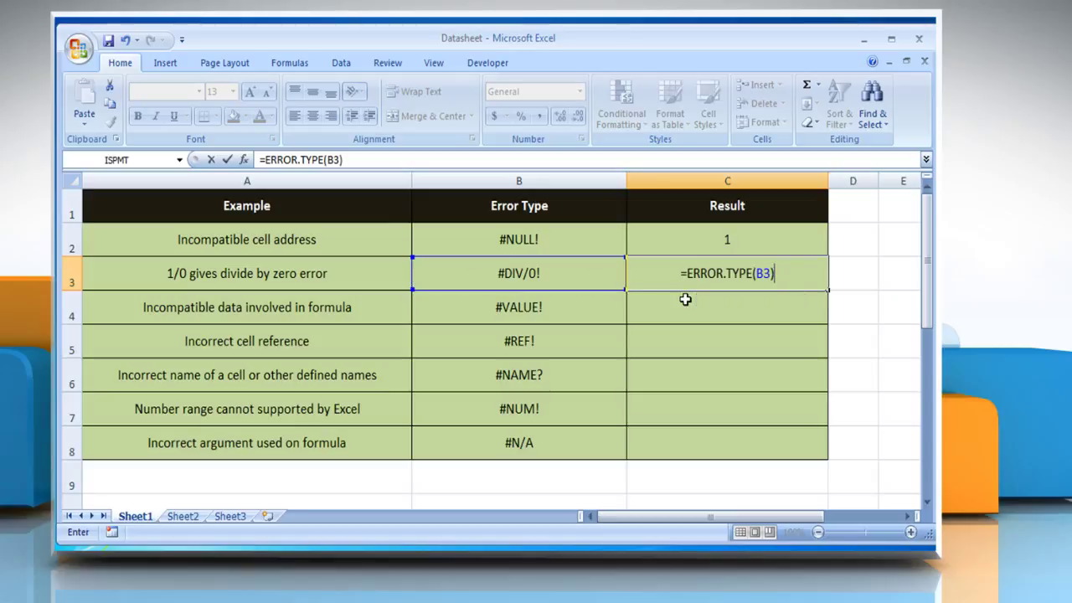
pyautogui.press('Return')
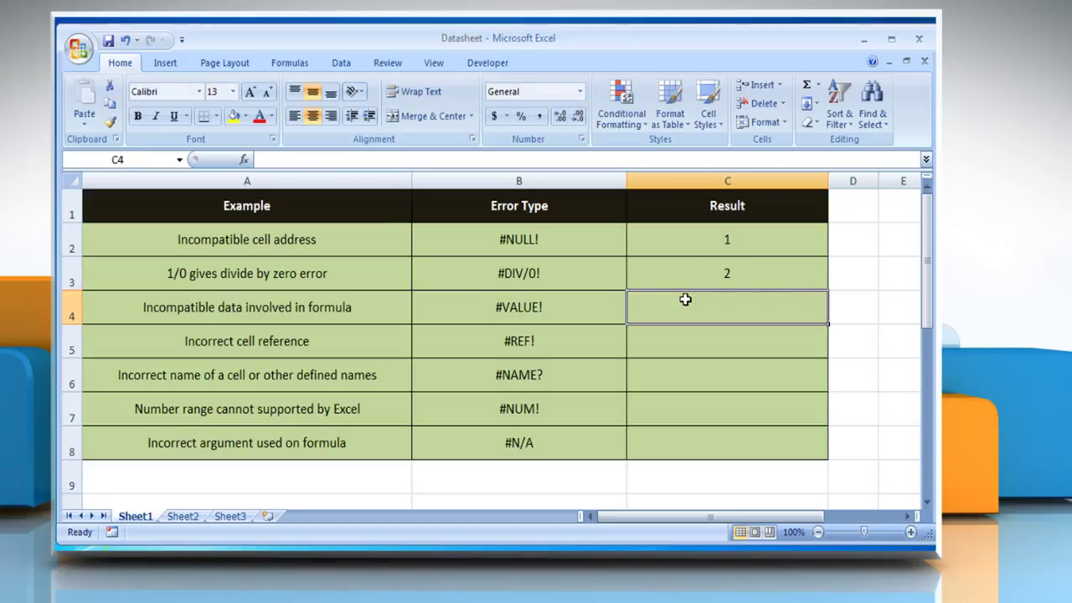
pyautogui.click(695, 275)
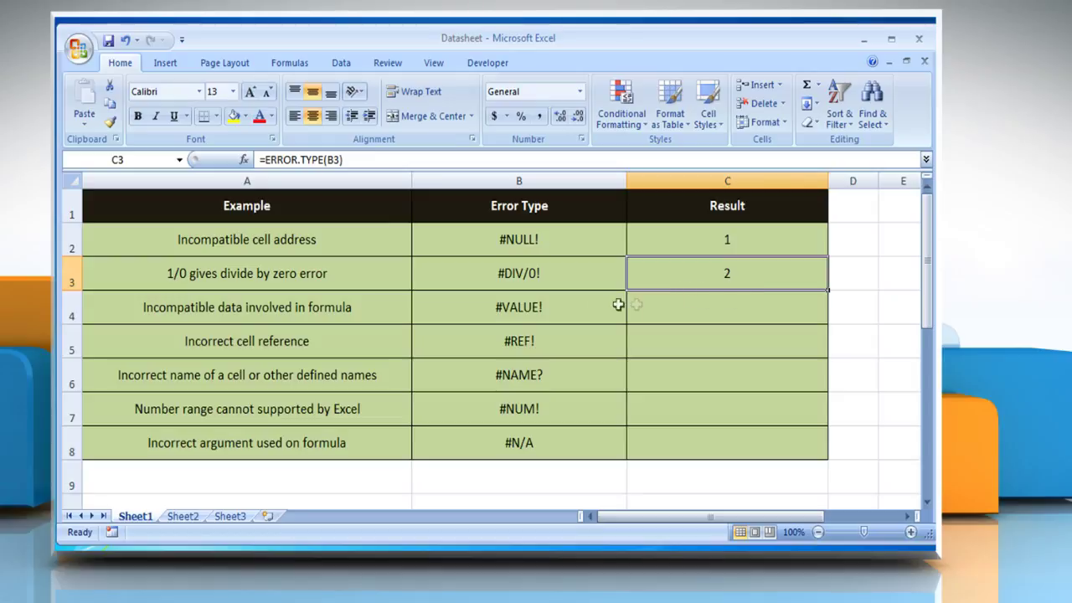
# Enter =ERROR.TYPE(B4) in C4 so the #VALUE! error returns 3
pyautogui.click(582, 308)
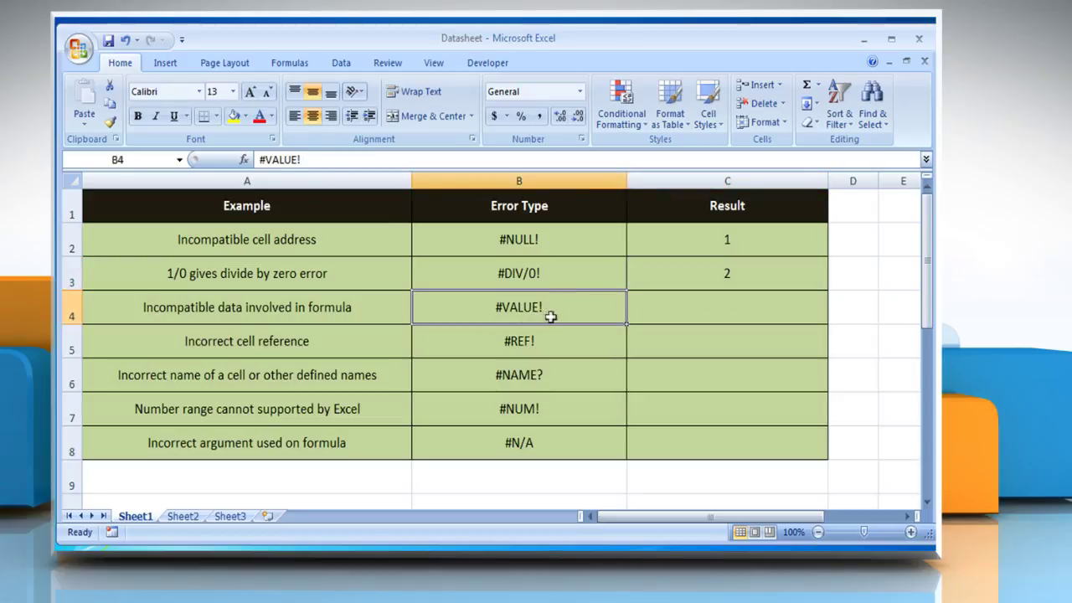
pyautogui.click(723, 321)
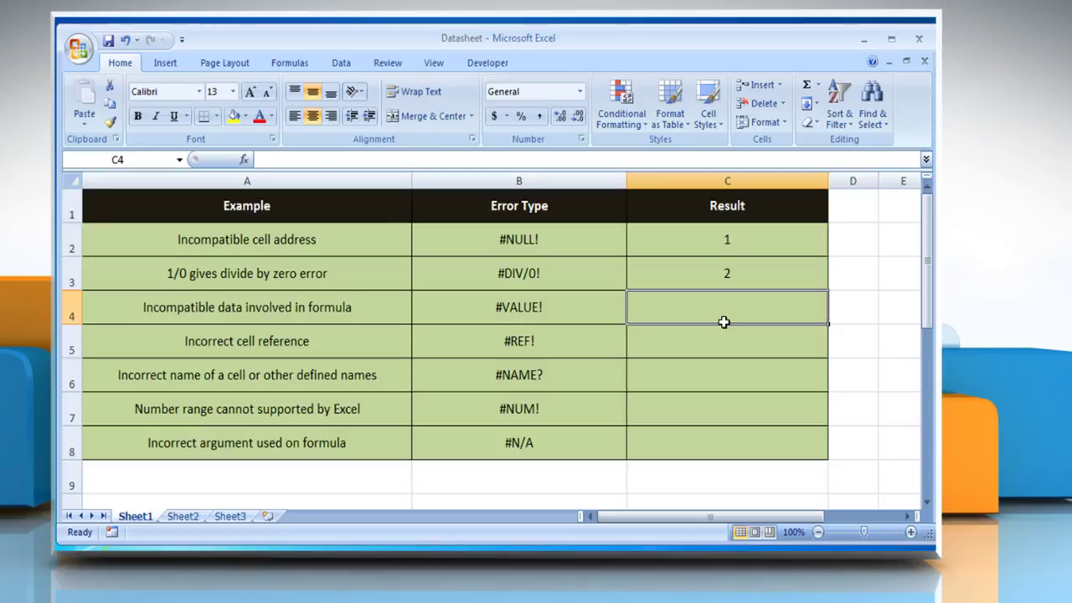
pyautogui.write('=ERR')
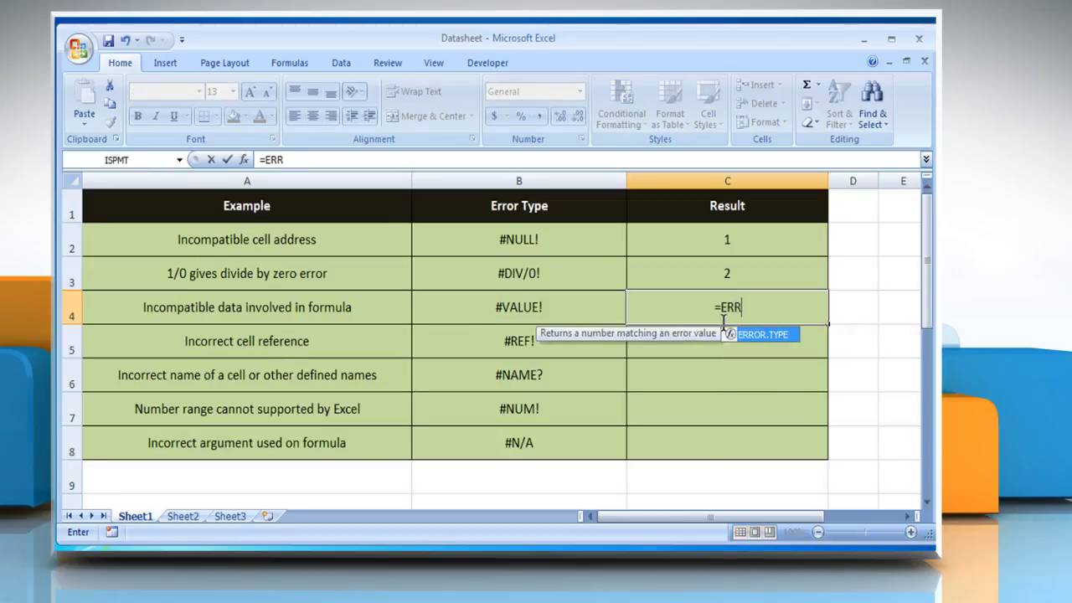
pyautogui.write('OR.TYPE(')
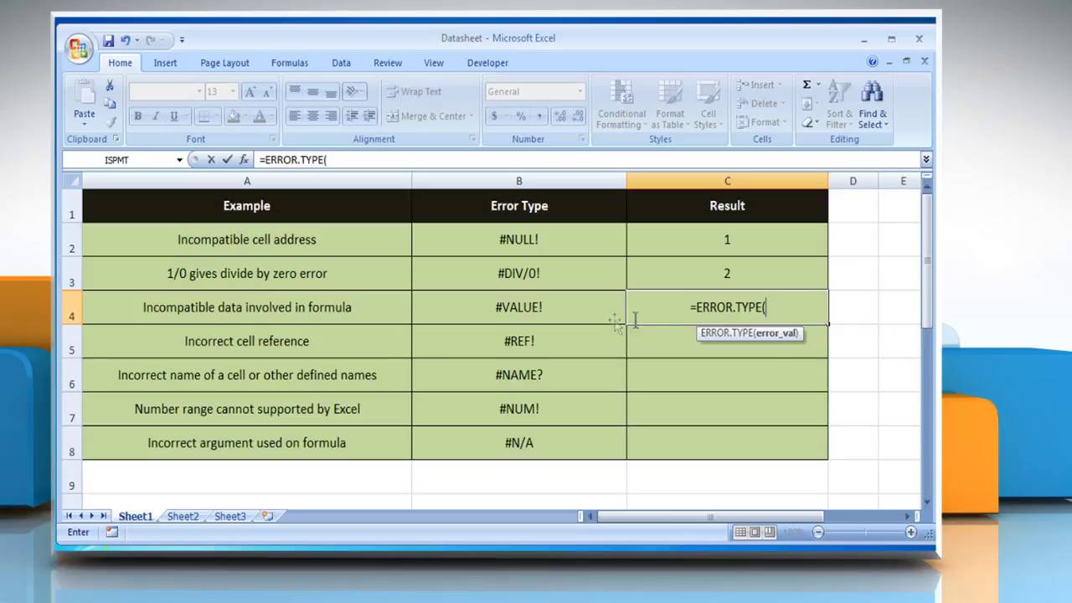
pyautogui.click(589, 318)
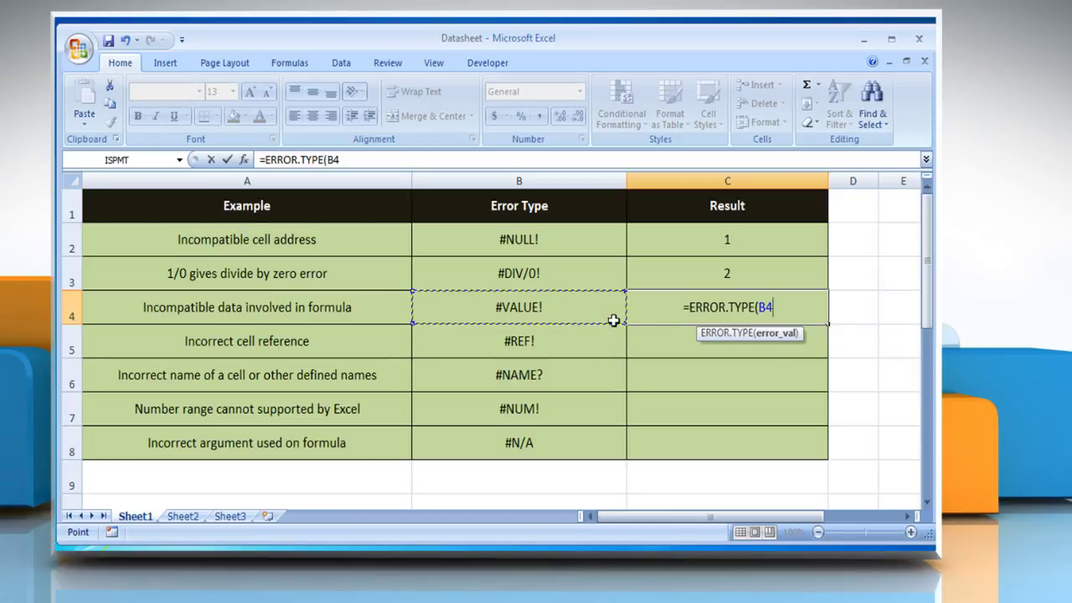
pyautogui.write(')')
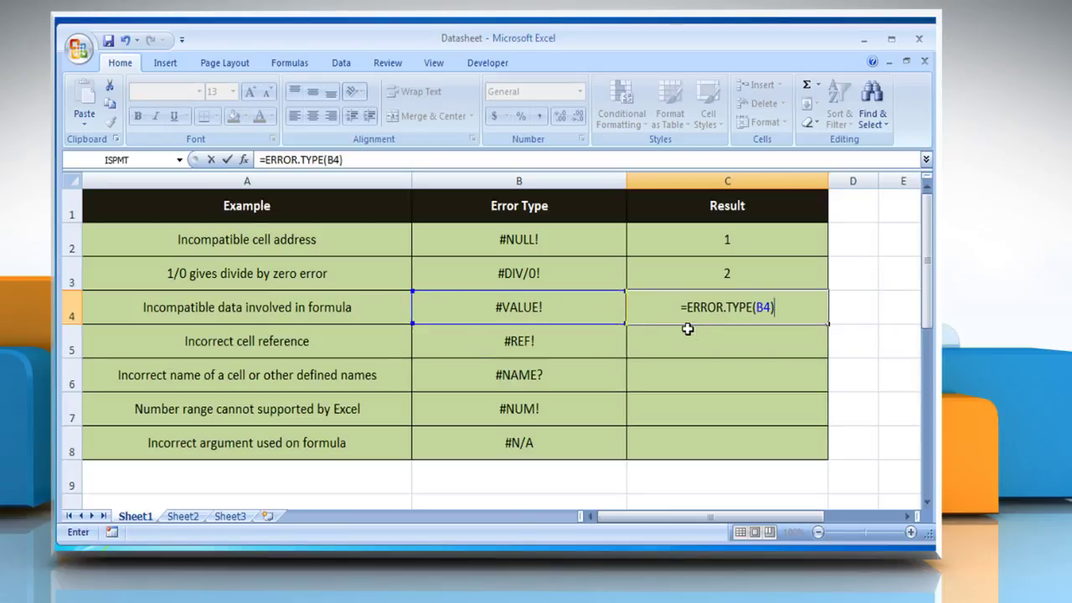
pyautogui.press('Return')
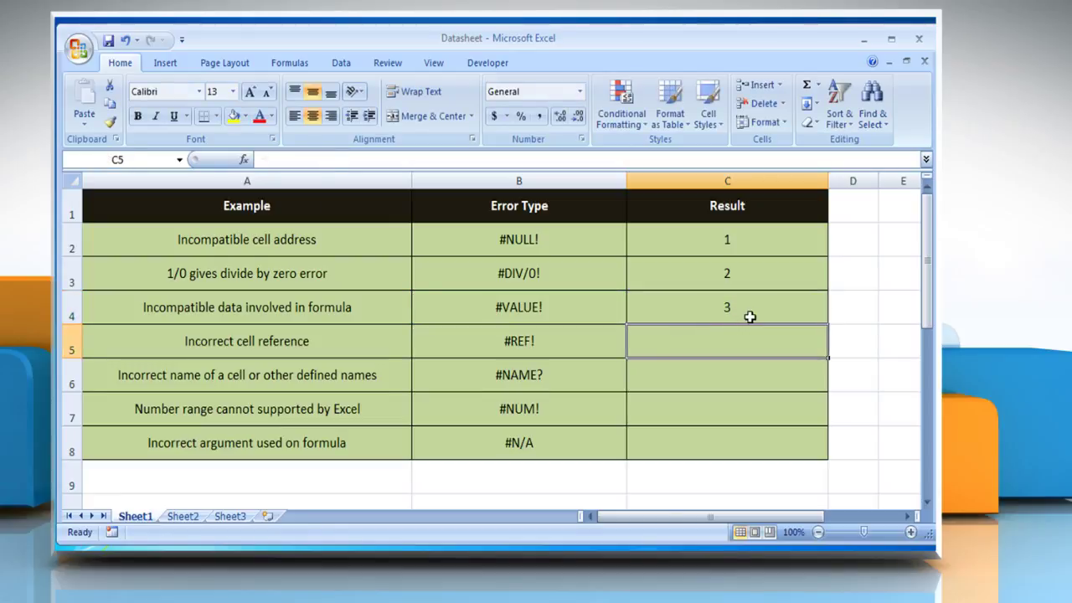
pyautogui.click(749, 315)
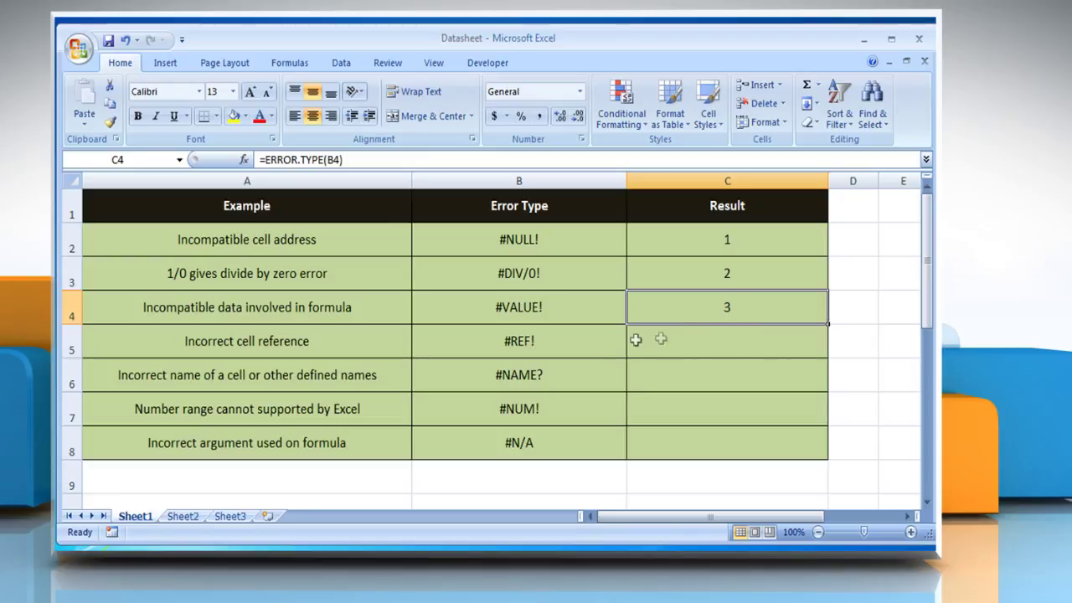
# Enter =ERROR.TYPE(B5) in C5 so the #REF! error returns 4
pyautogui.click(563, 349)
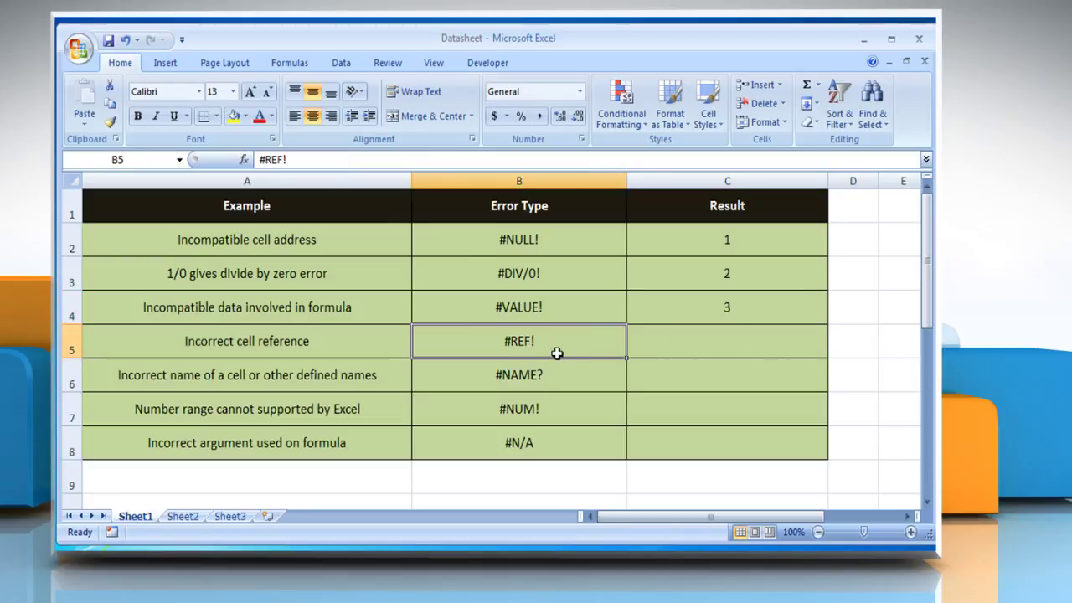
pyautogui.click(726, 354)
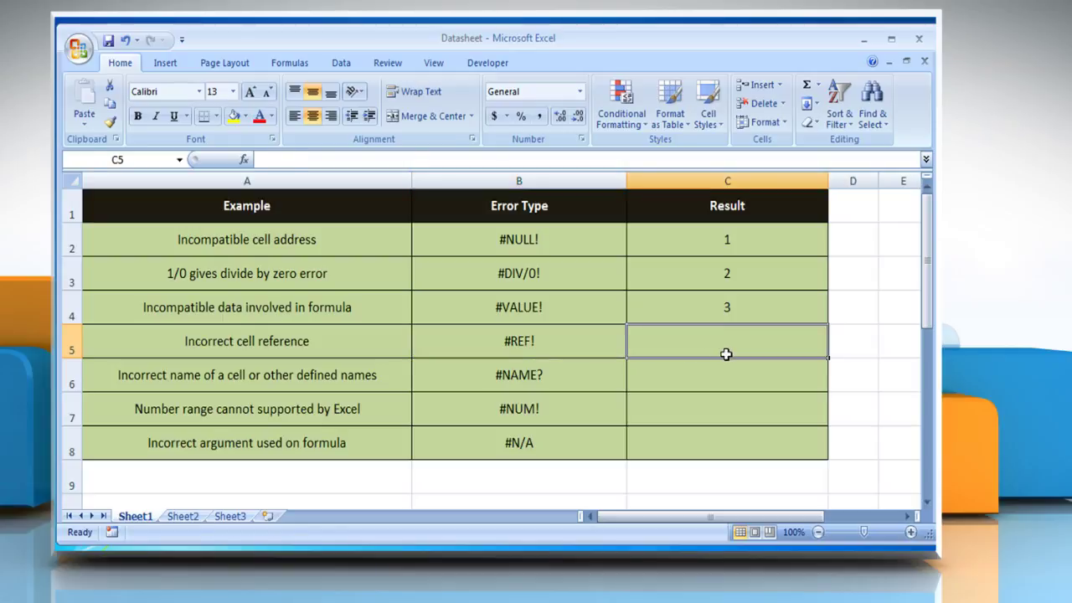
pyautogui.write('=')
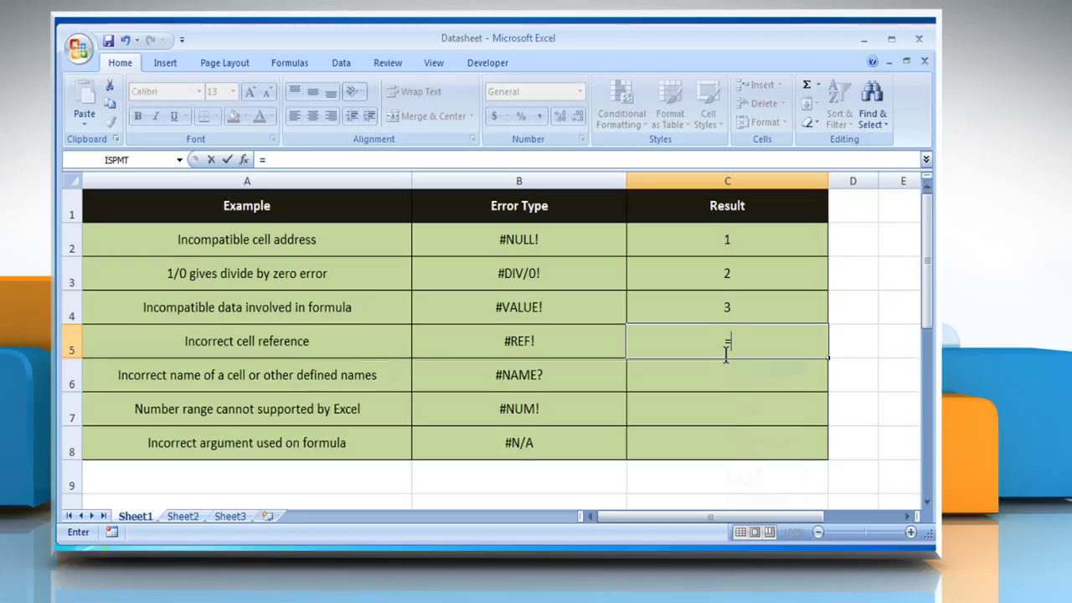
pyautogui.write('ERROR.TYPE(')
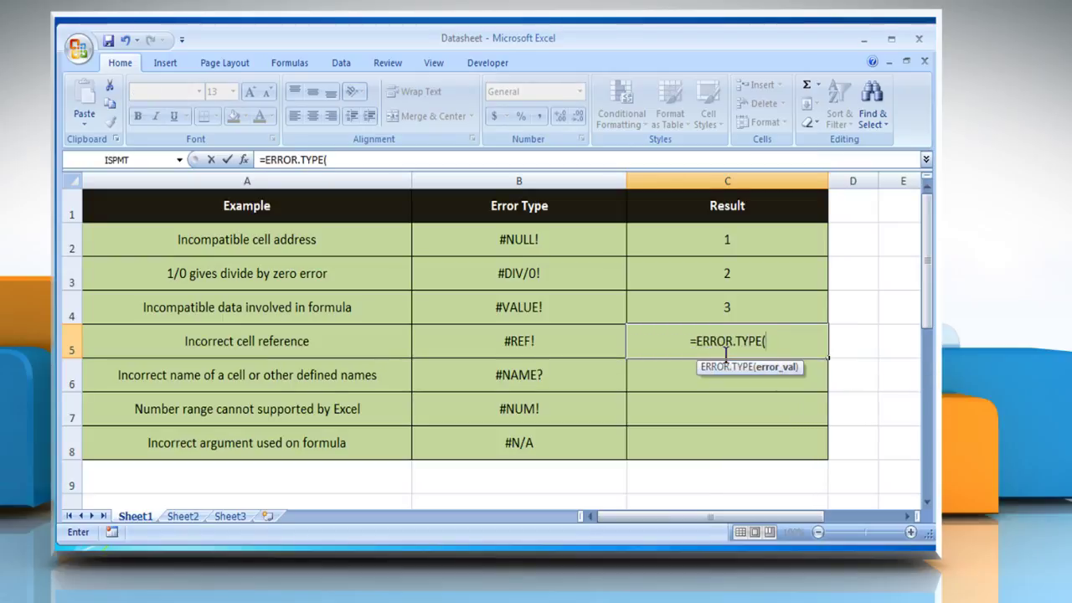
pyautogui.click(594, 343)
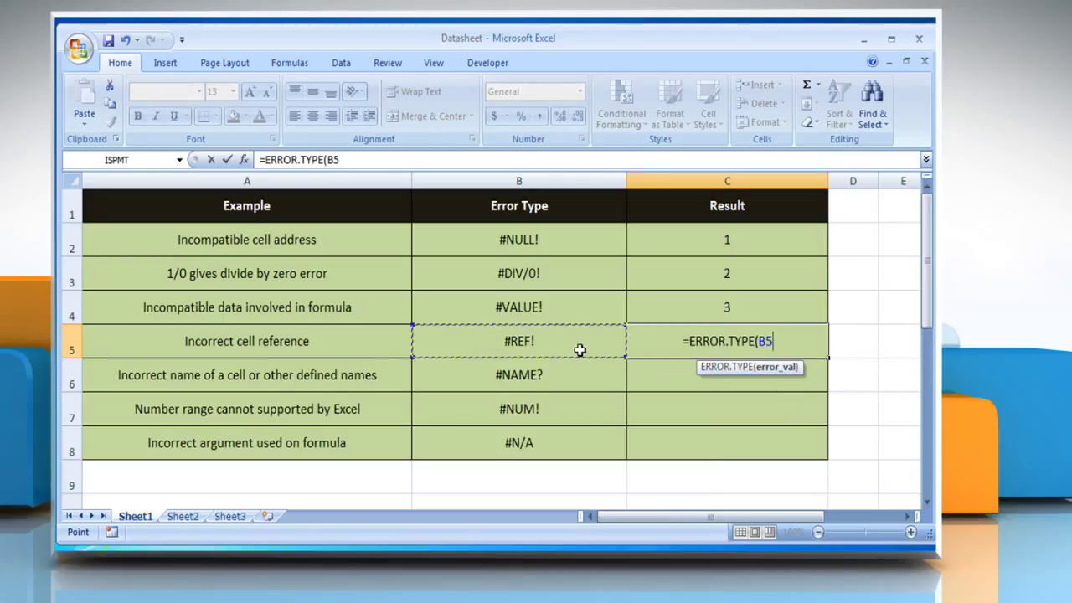
pyautogui.write(')')
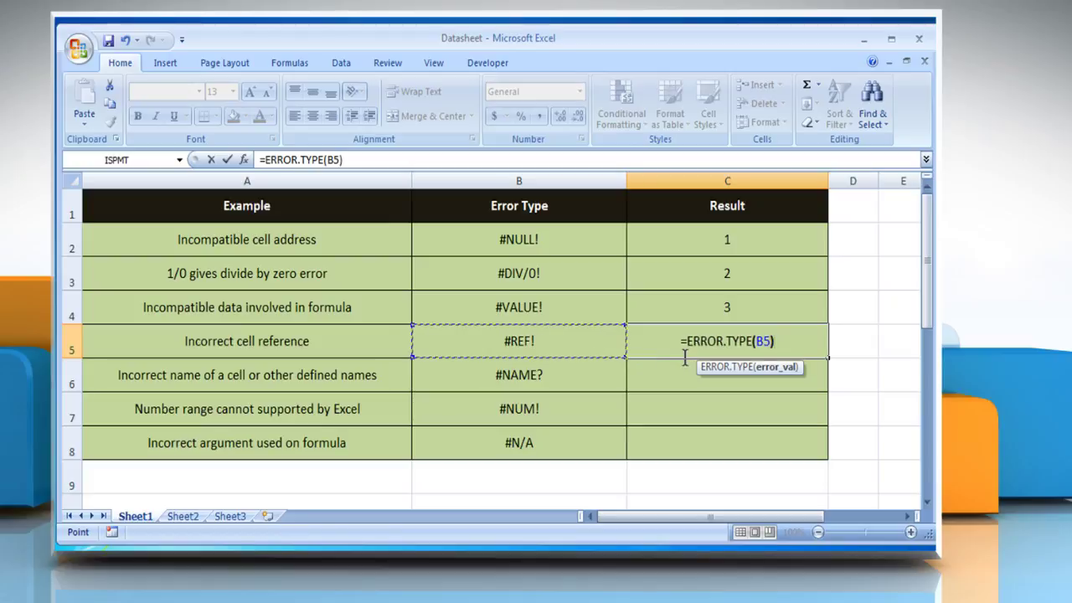
pyautogui.press('Return')
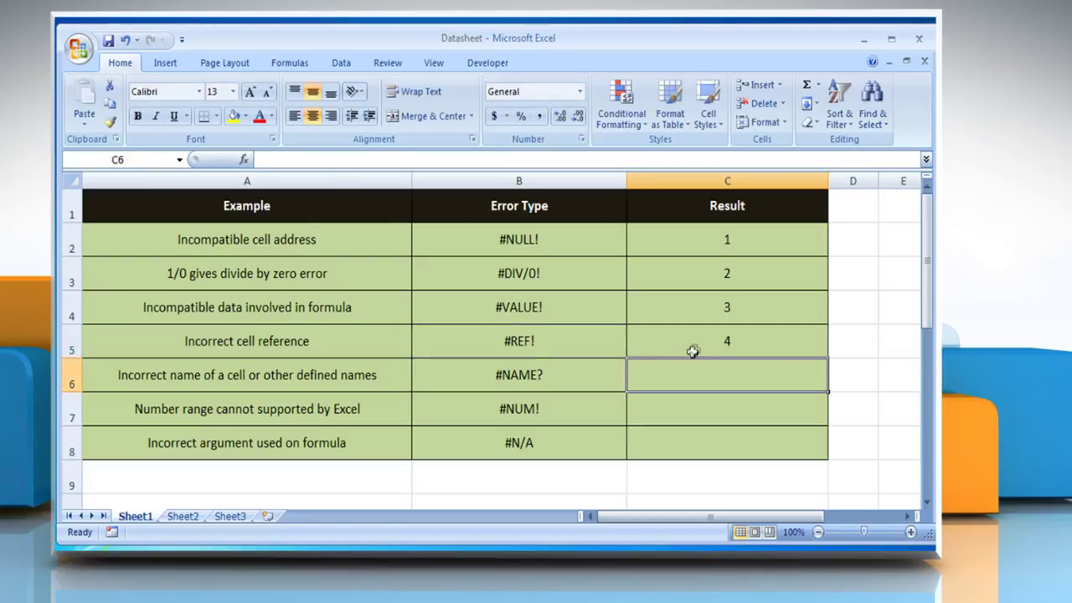
pyautogui.click(695, 348)
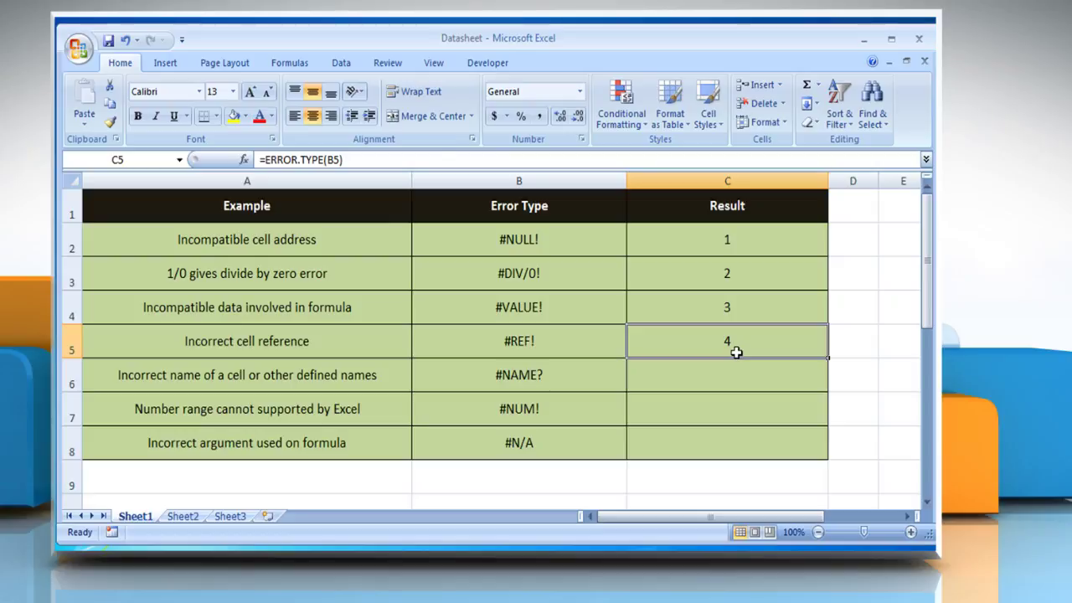
# Enter =ERROR.TYPE(B6) in C6 so the #NAME? error returns 5
pyautogui.click(564, 378)
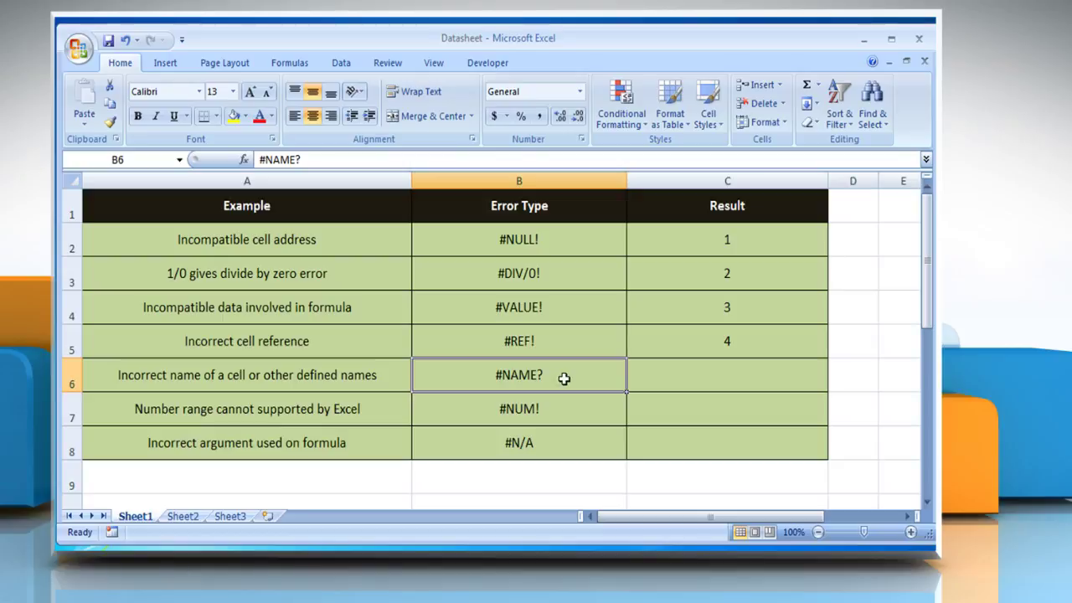
pyautogui.click(717, 381)
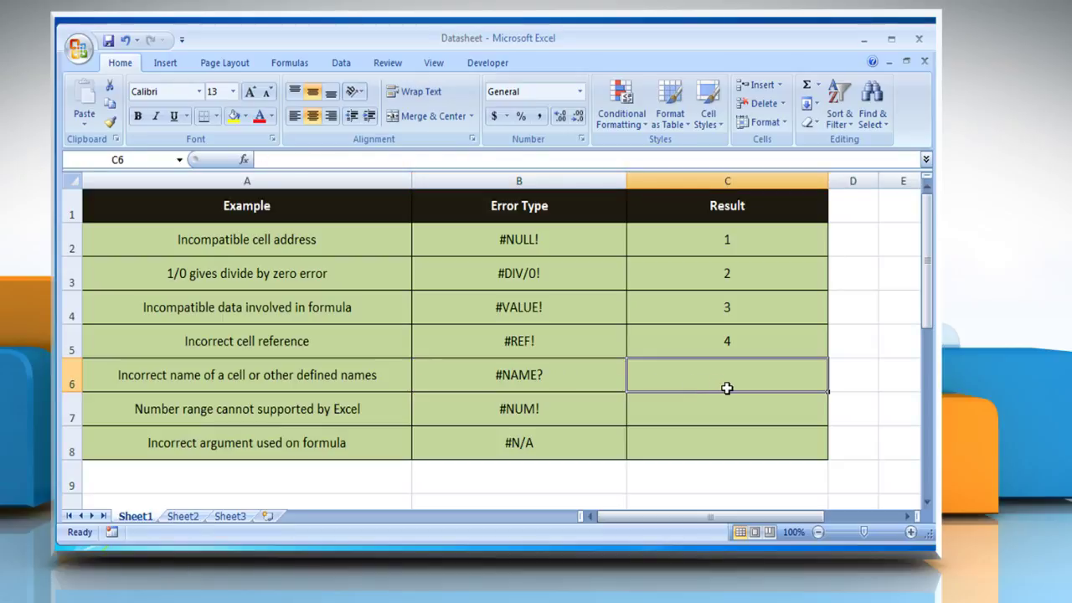
pyautogui.write('=')
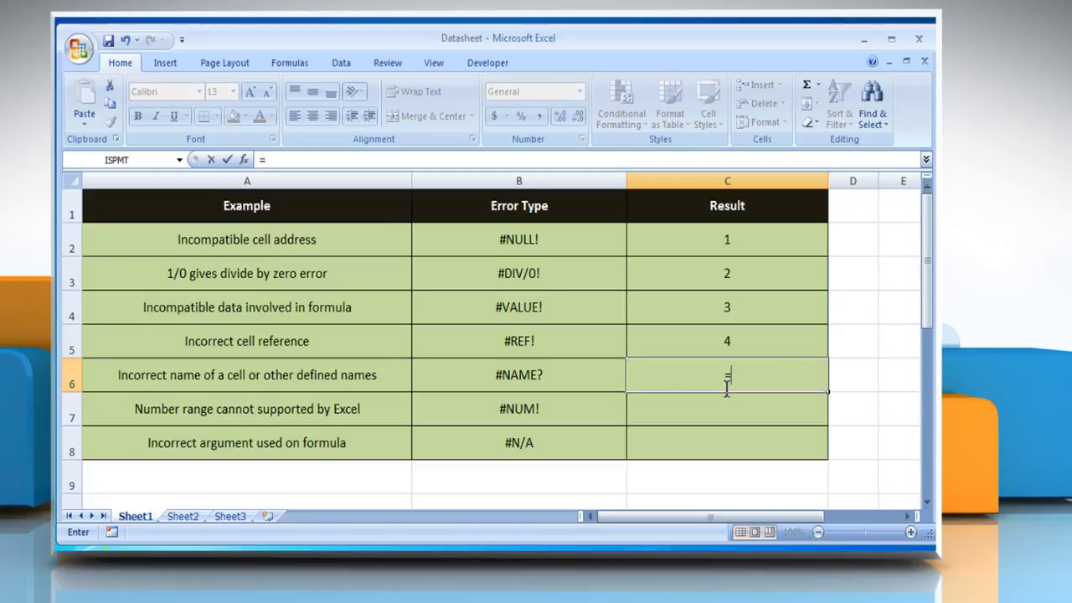
pyautogui.write('ERROR.TYPE(')
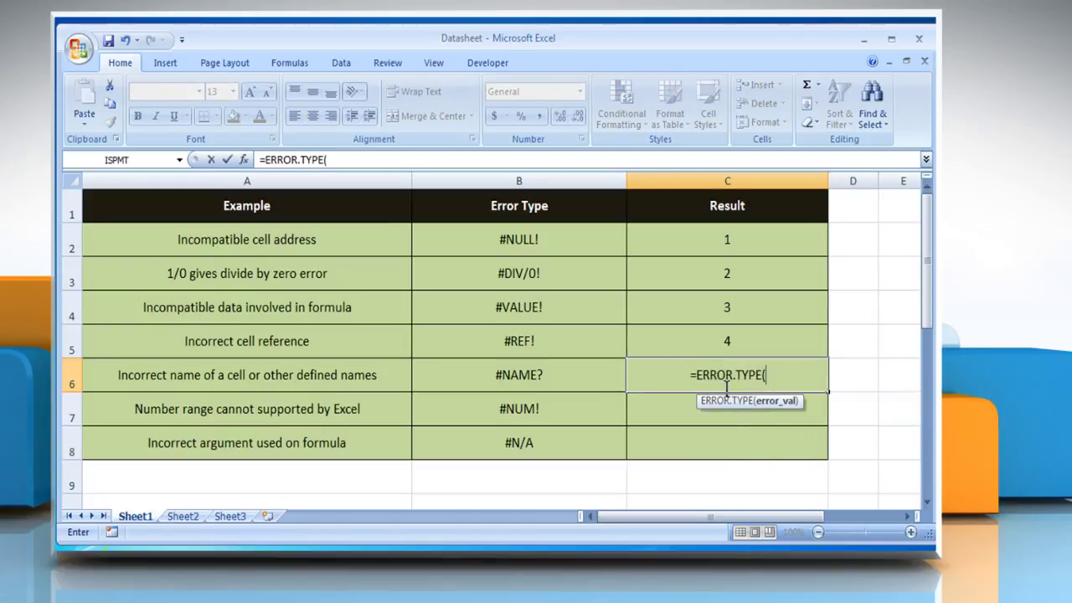
pyautogui.click(578, 388)
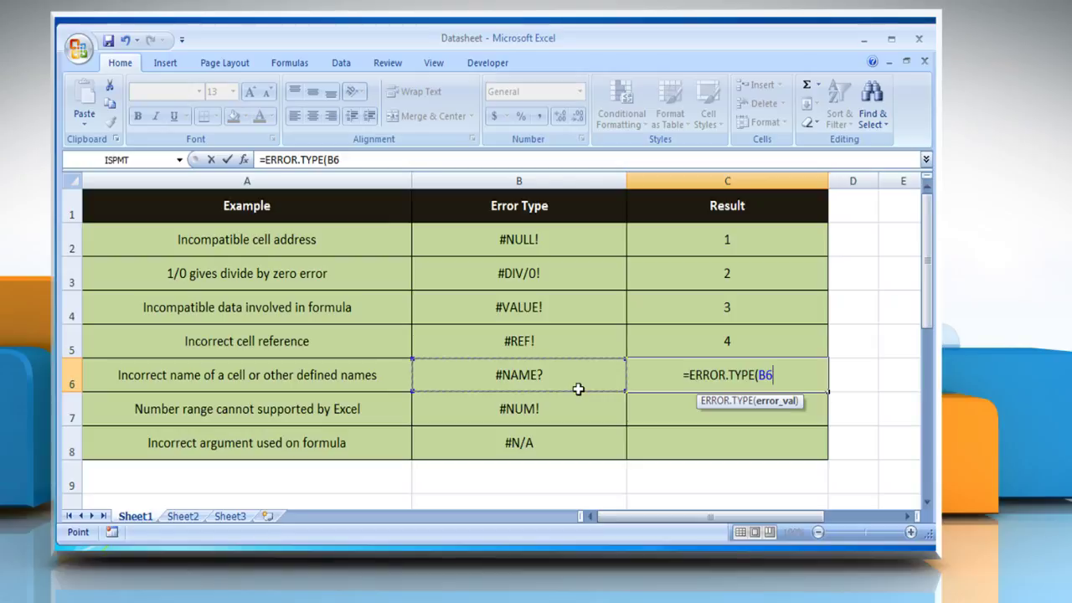
pyautogui.write(')')
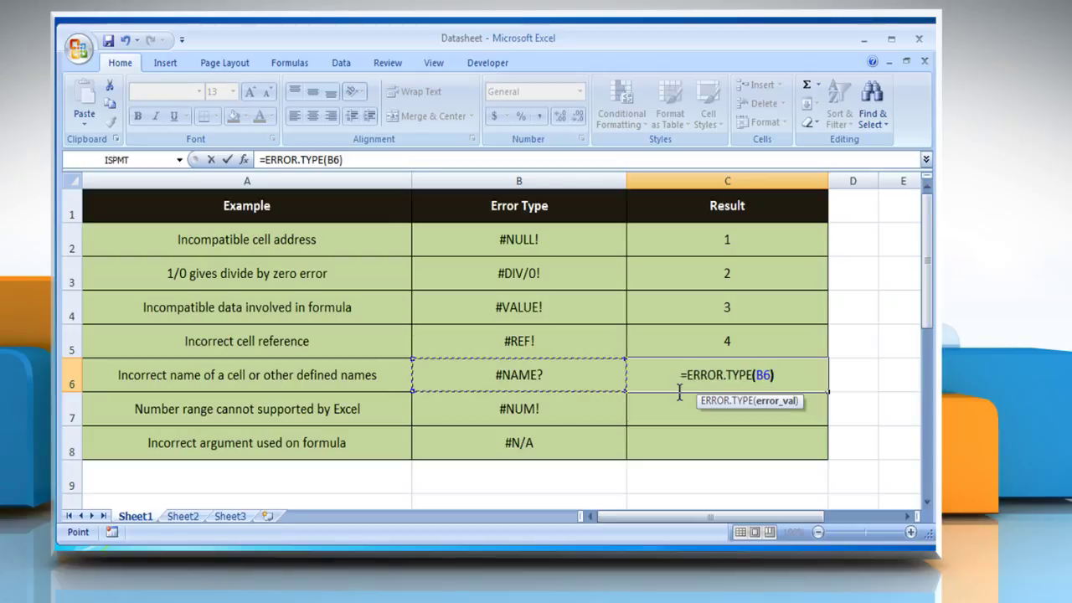
pyautogui.press('Return')
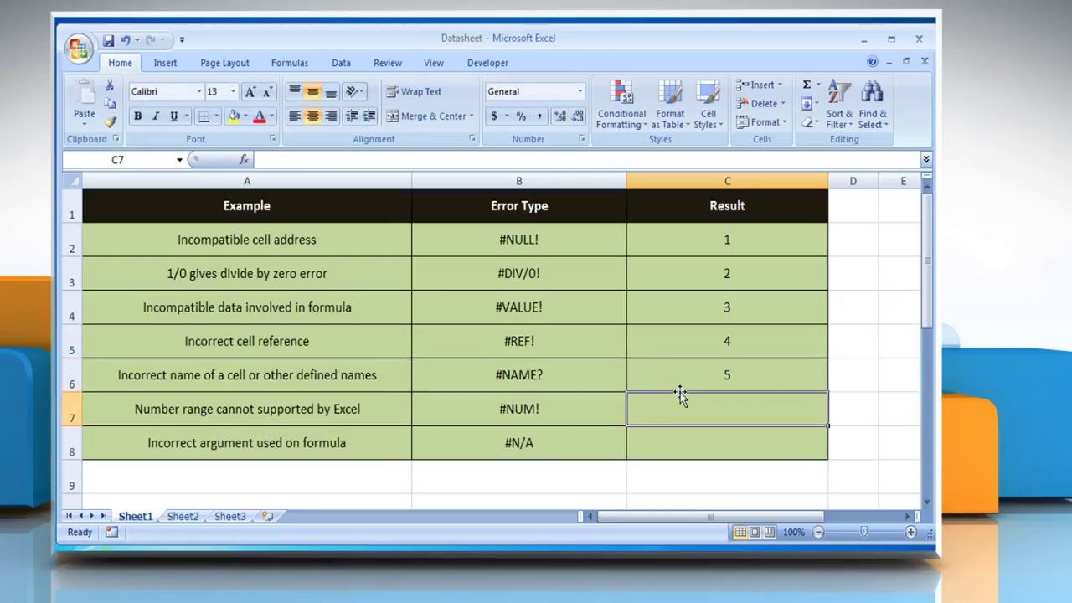
pyautogui.click(683, 382)
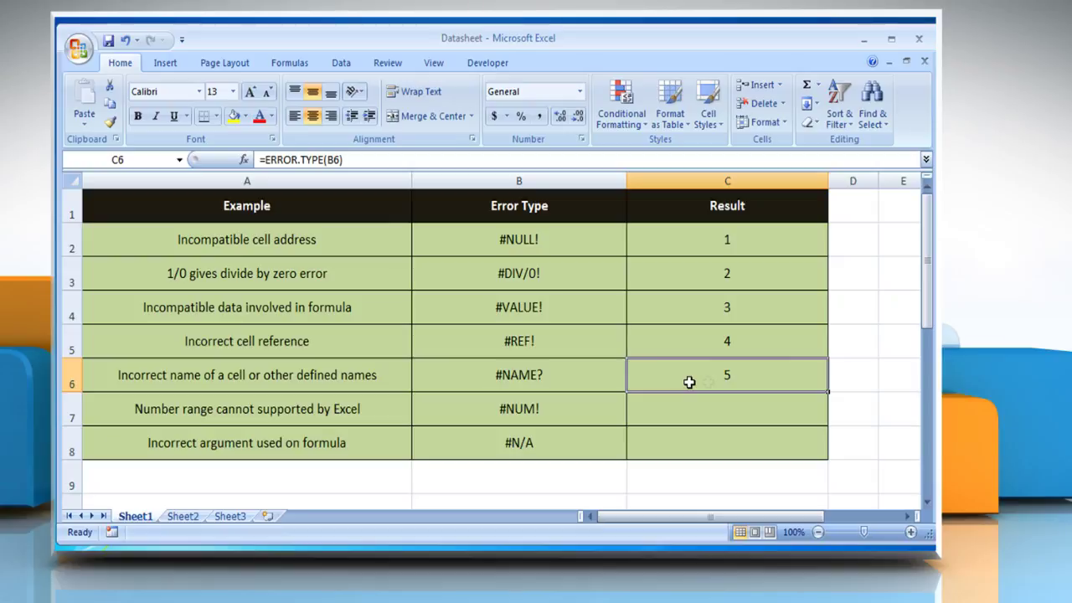
# Enter =ERROR.TYPE(B7) in C7 so the #NUM! error returns 6
pyautogui.click(718, 404)
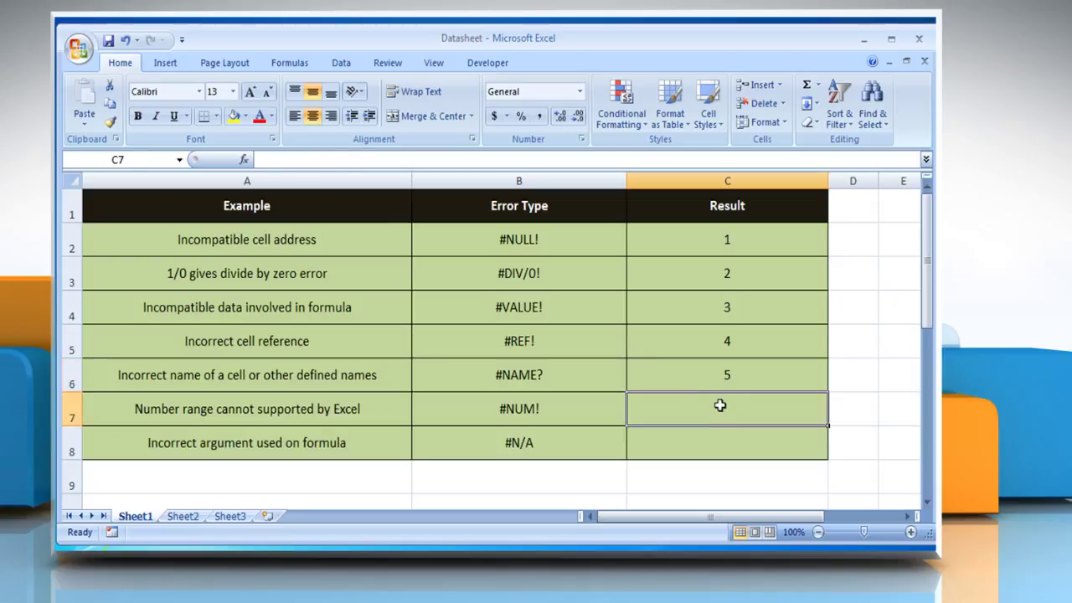
pyautogui.click(588, 412)
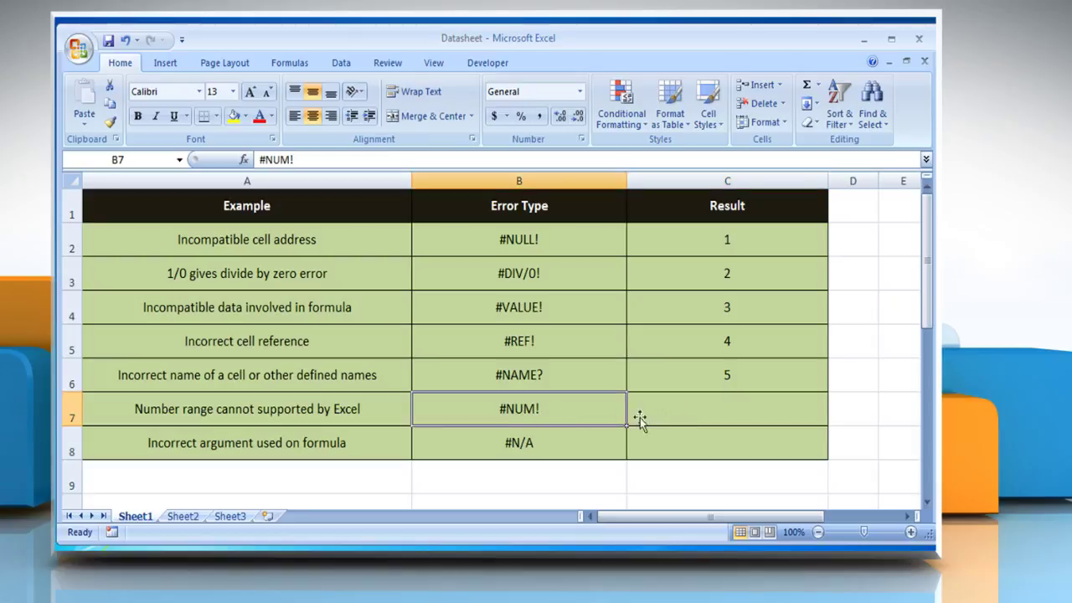
pyautogui.click(700, 410)
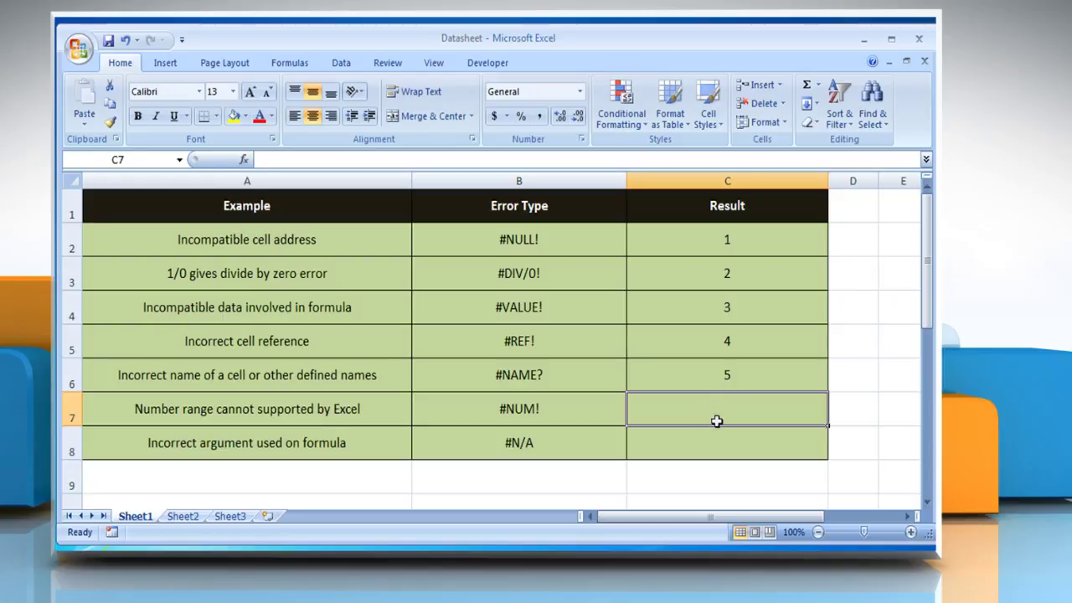
pyautogui.write('=ERROR.TYPE')
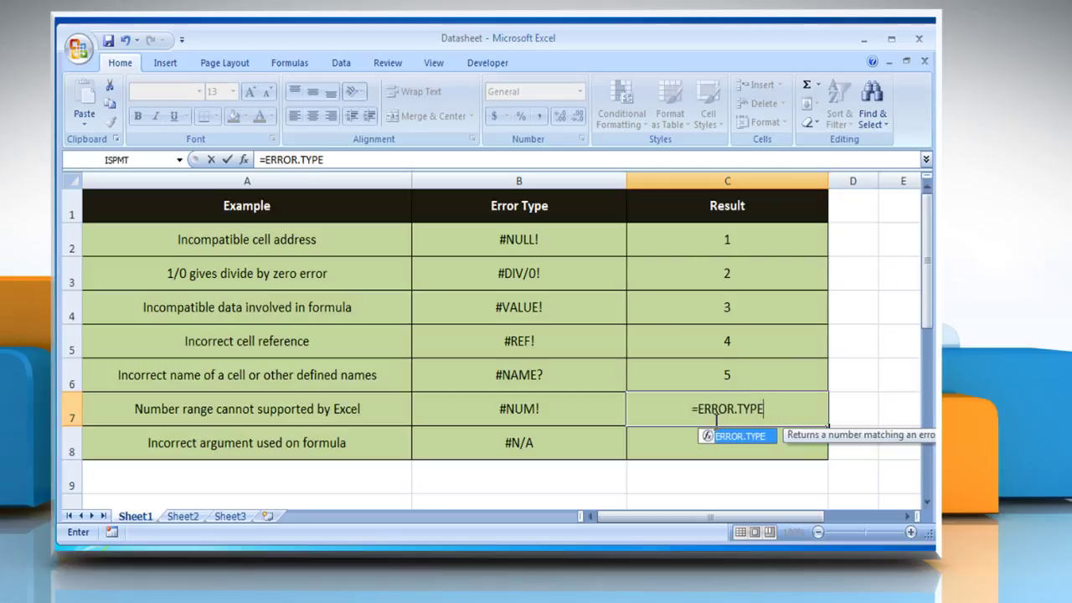
pyautogui.write('(')
pyautogui.click(563, 417)
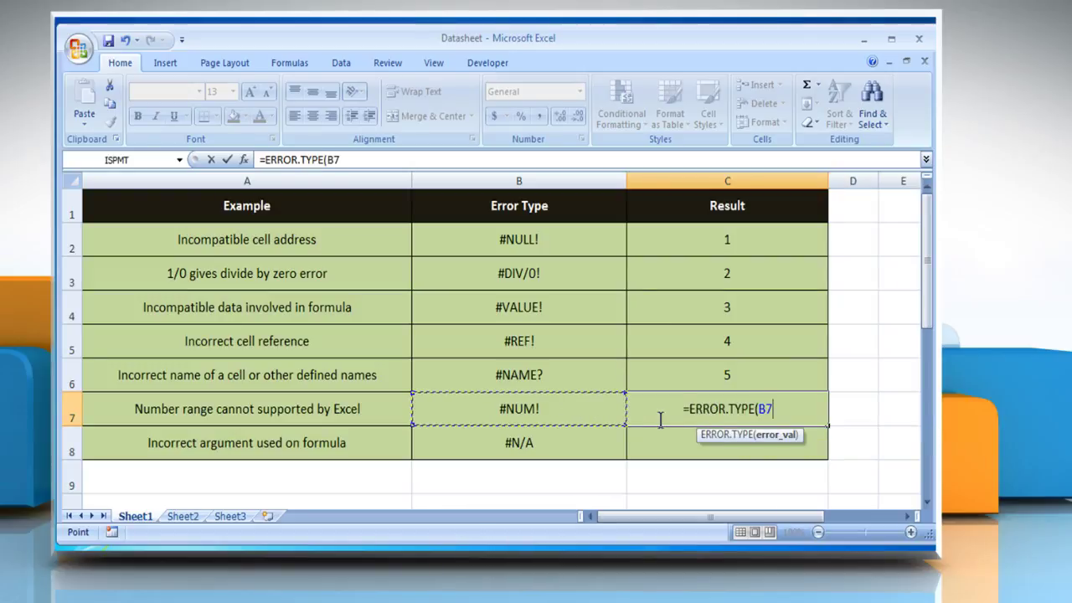
pyautogui.write(')')
pyautogui.press('Return')
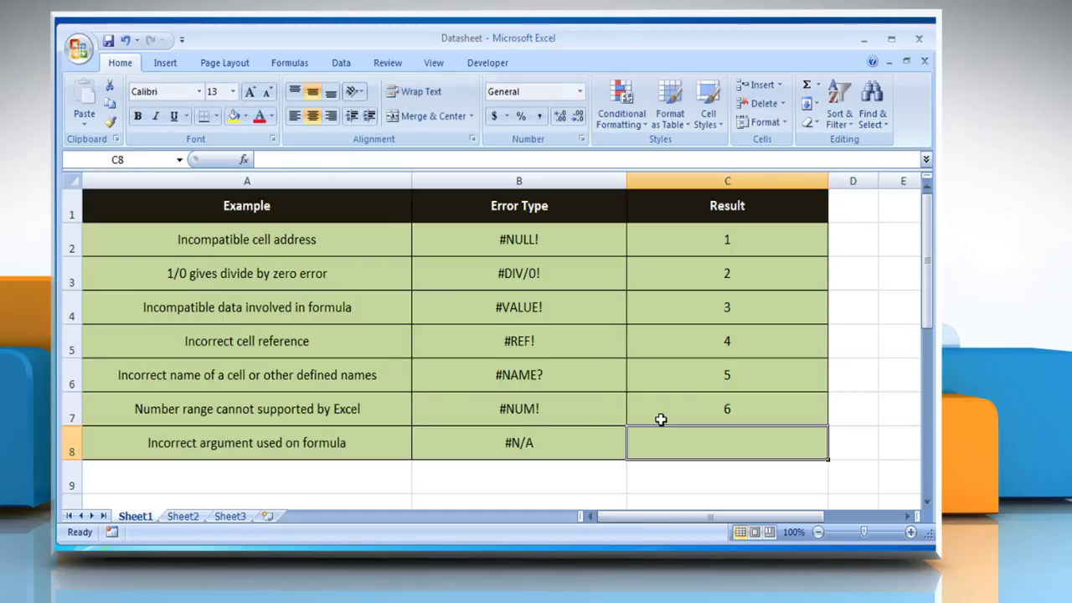
pyautogui.click(663, 417)
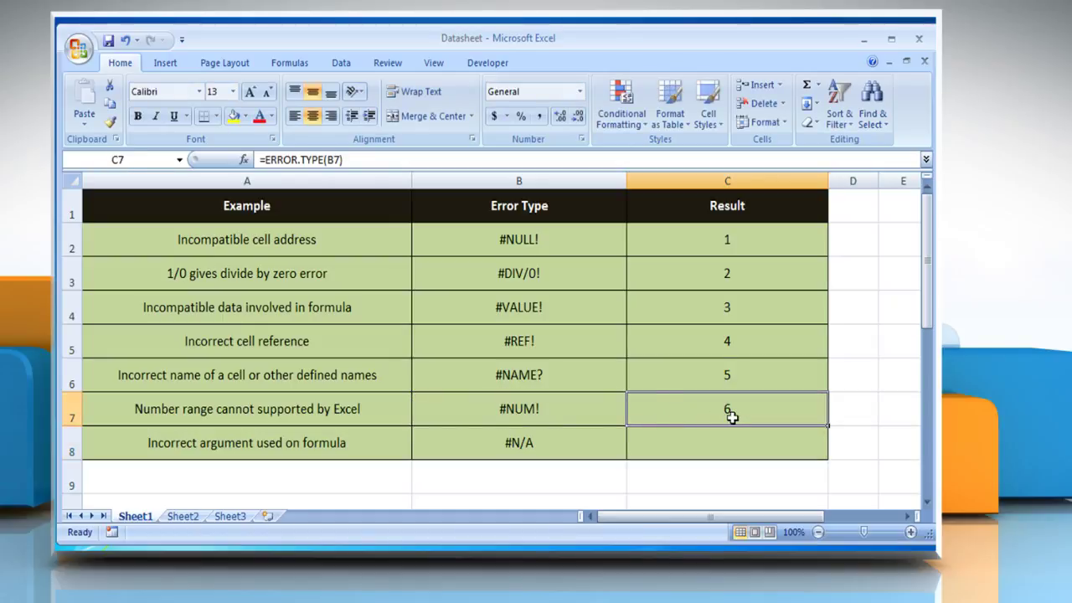
# Enter =ERROR.TYPE(B8) in C8 so the #N/A error returns 7
pyautogui.press('Down')
pyautogui.click(534, 449)
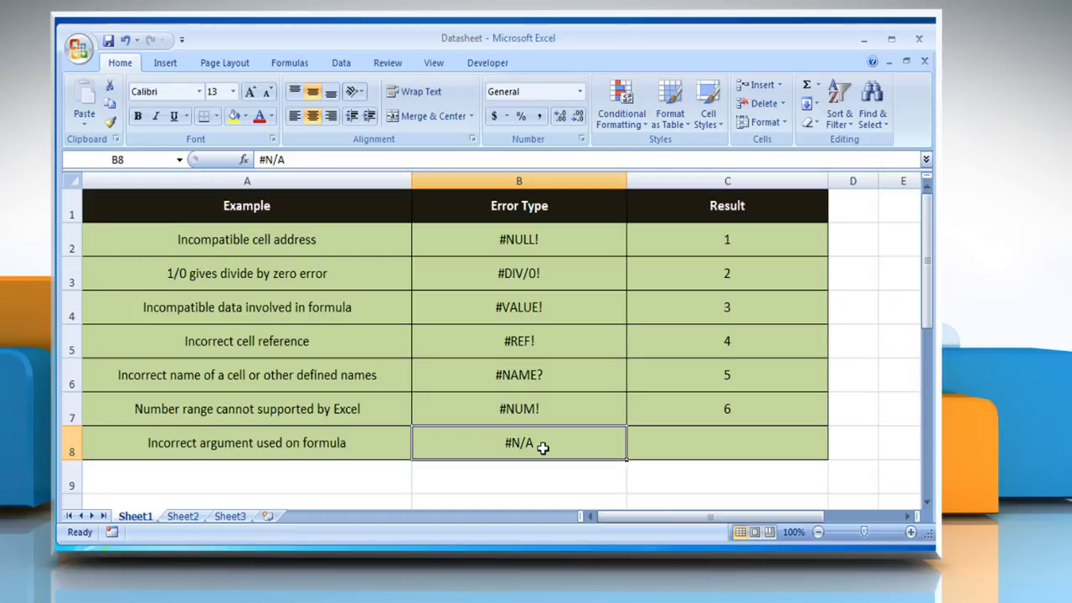
pyautogui.click(691, 445)
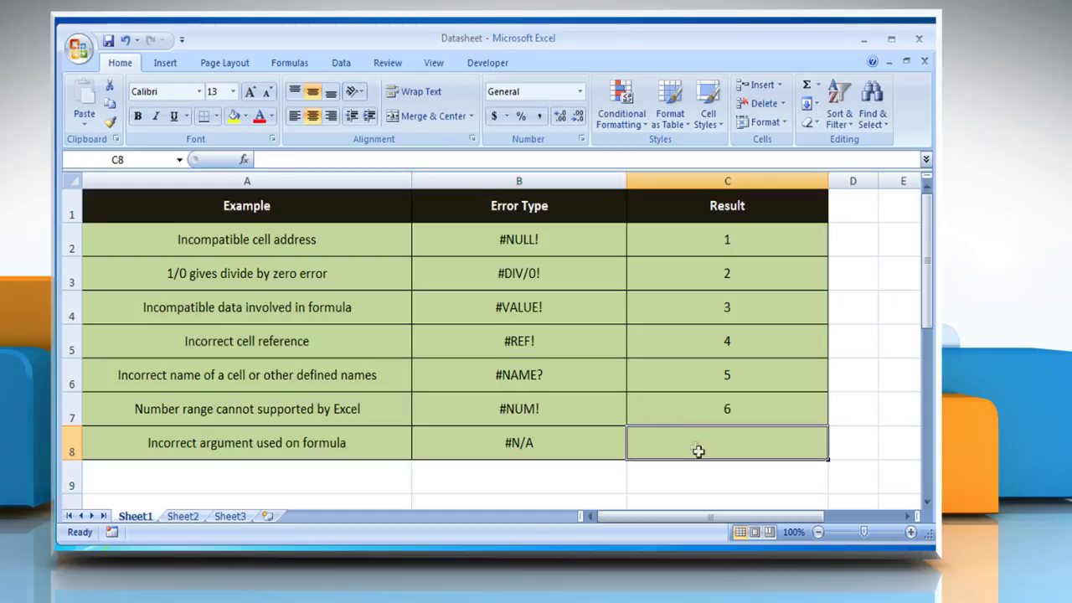
pyautogui.write('=ERRO')
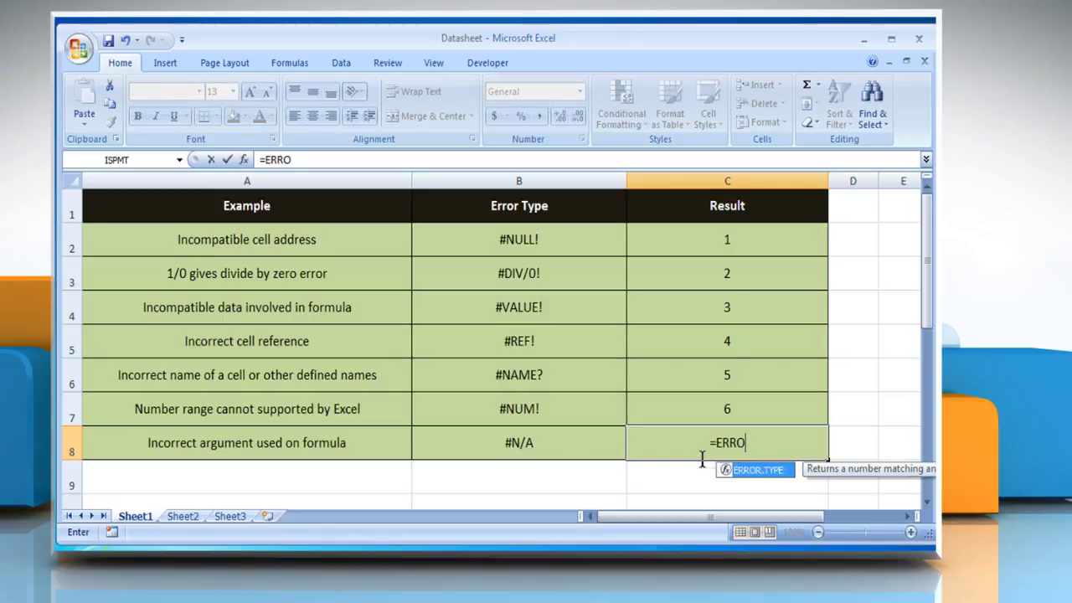
pyautogui.write('R.TYPE(')
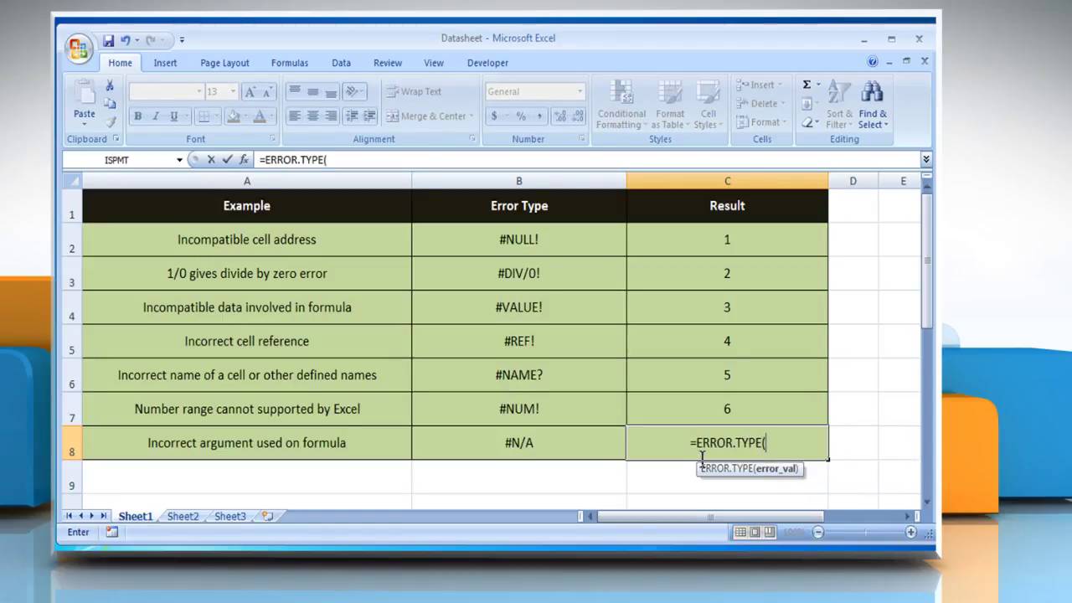
pyautogui.click(570, 453)
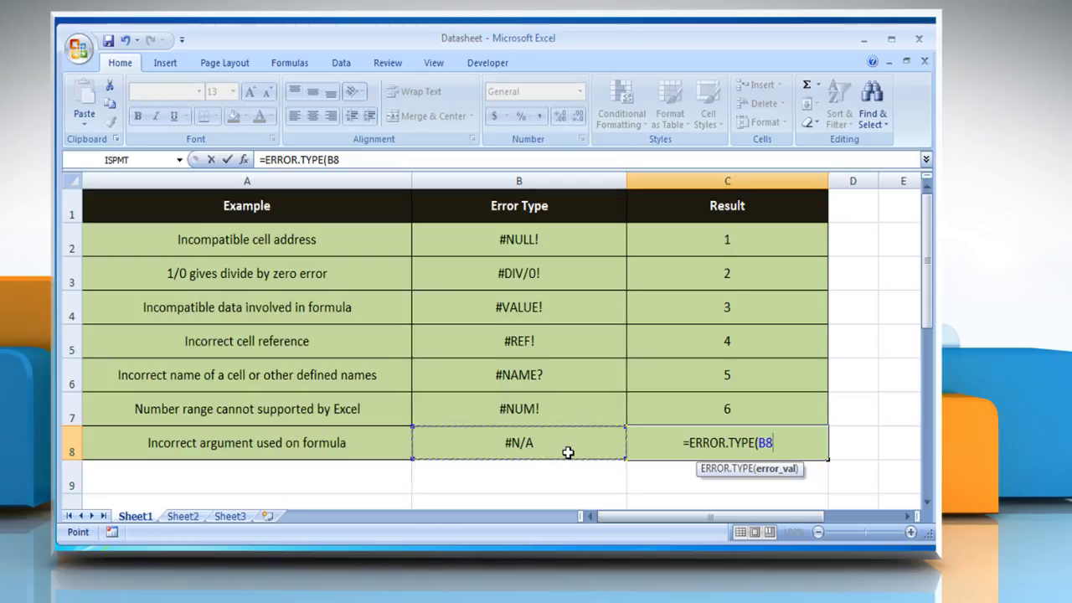
pyautogui.write(')')
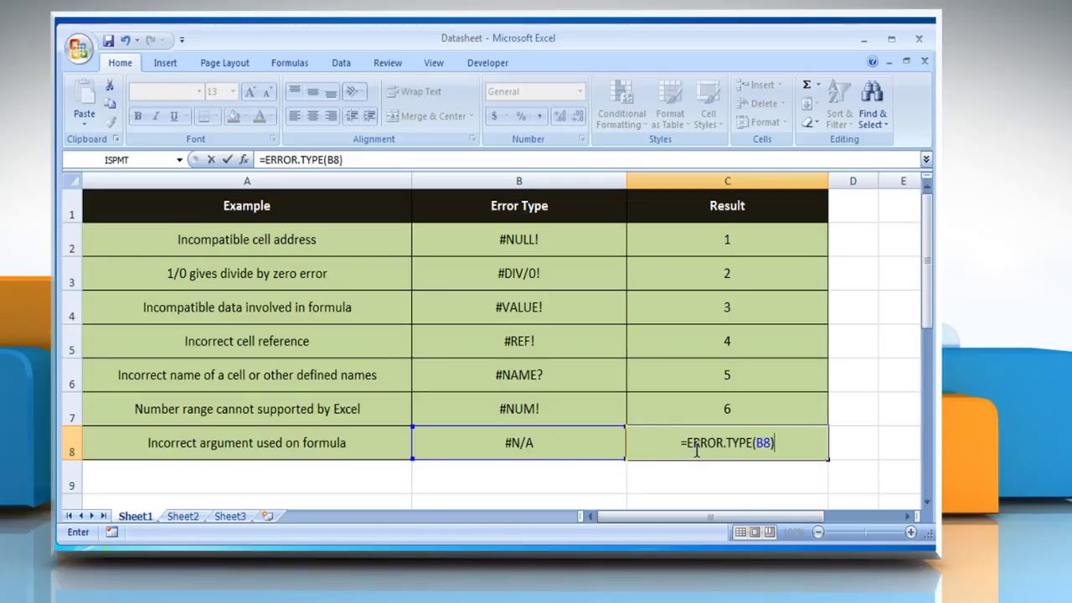
pyautogui.press('Return')
pyautogui.click(697, 448)
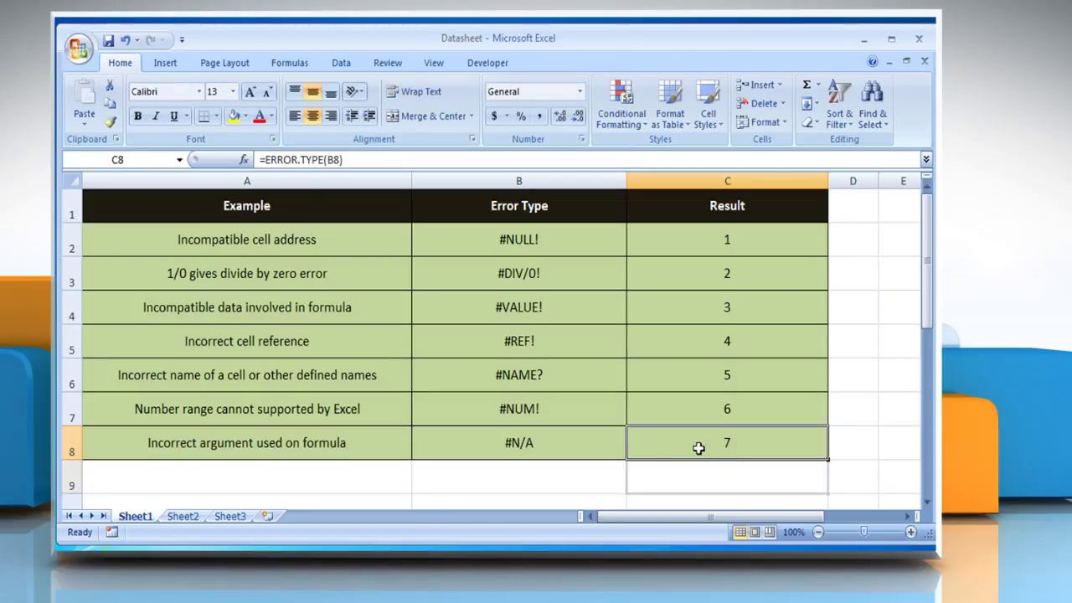